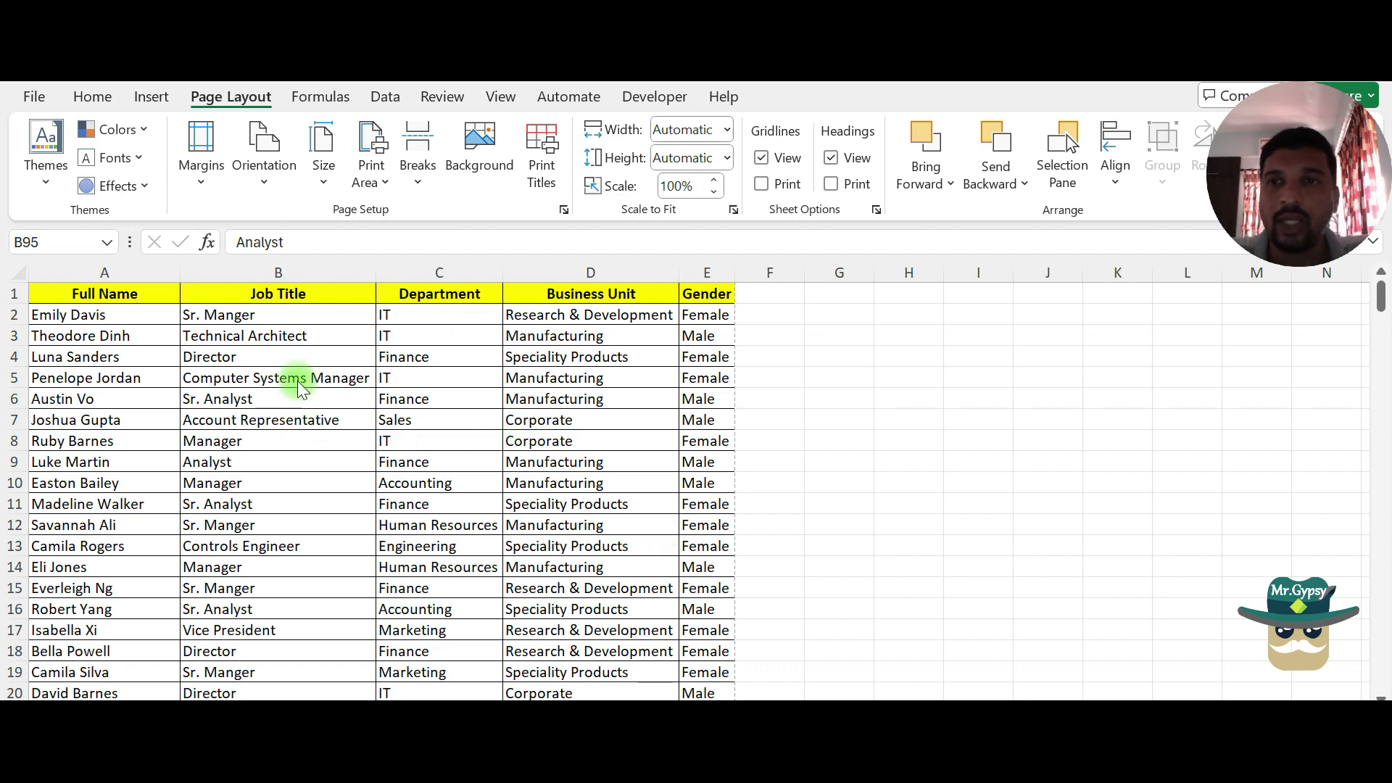
# Scroll up and down through the employee sheet to review its rows.
pyautogui.scroll(-1, 479, 355)
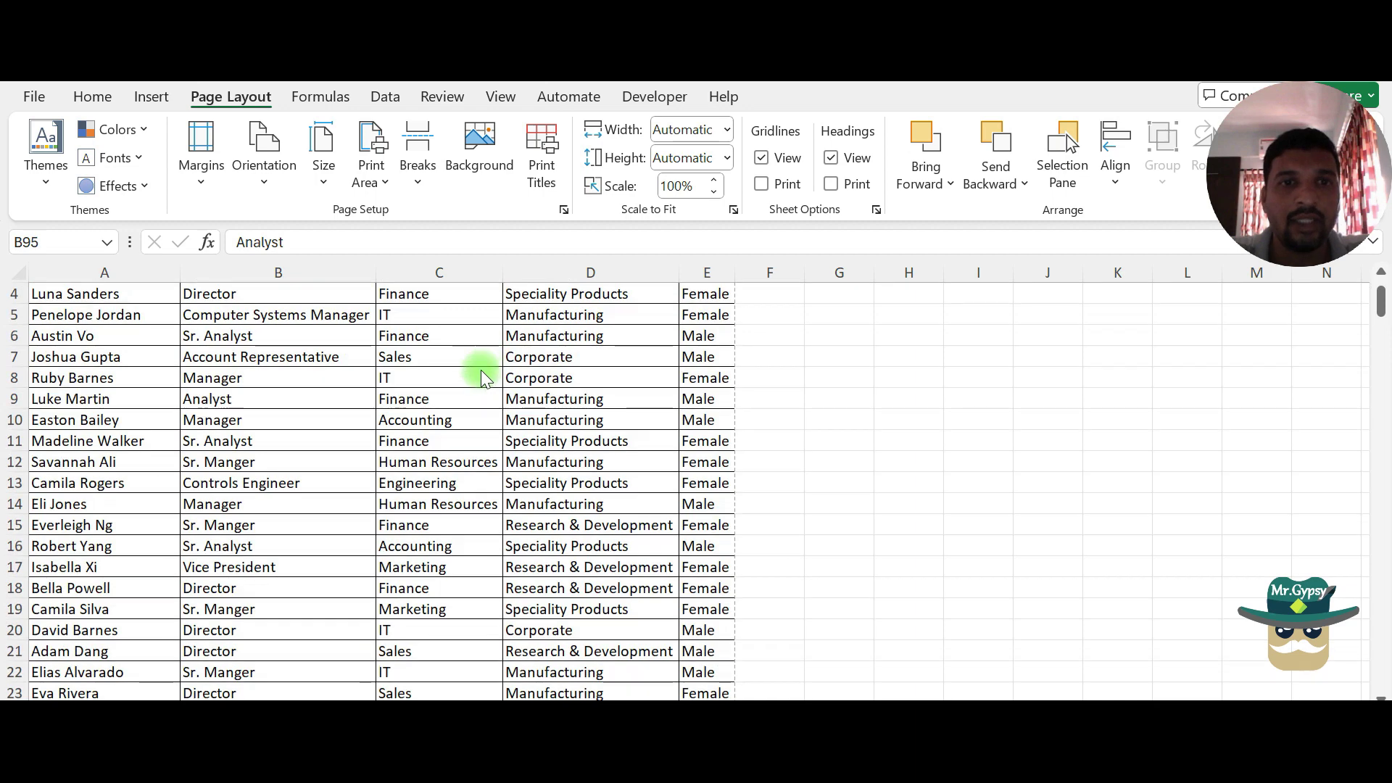
pyautogui.scroll(1, 483, 377)
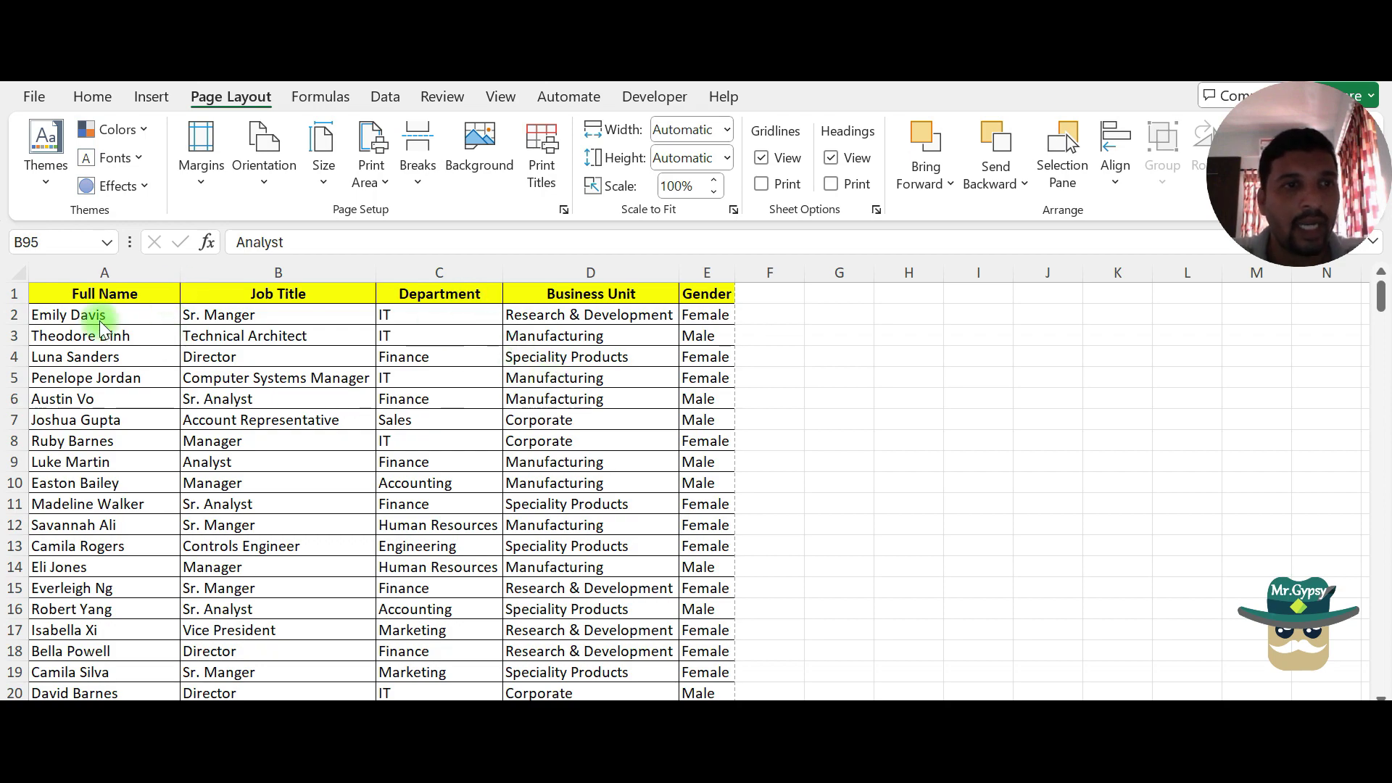
pyautogui.scroll(-5, 298, 500)
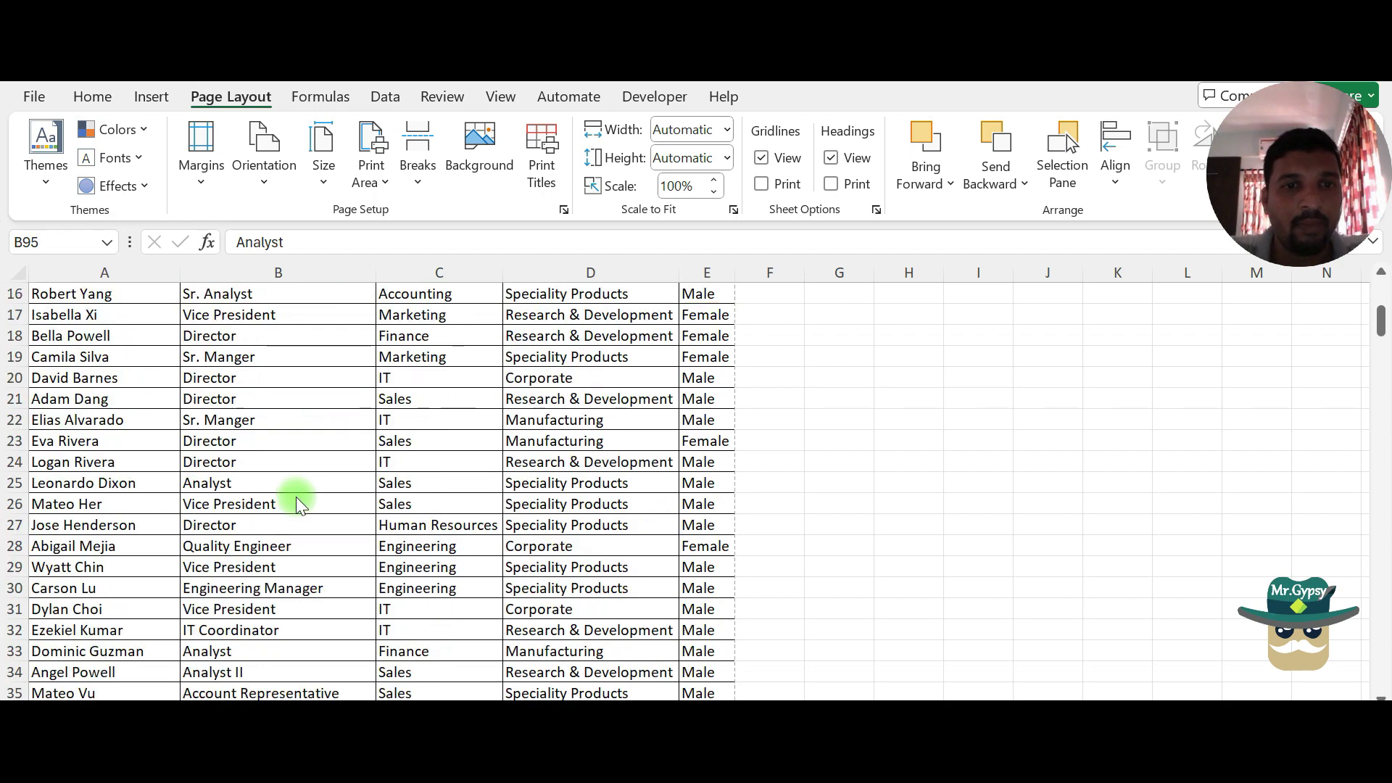
pyautogui.scroll(-1, 299, 500)
pyautogui.scroll(-8, 299, 500)
pyautogui.scroll(-3, 297, 502)
pyautogui.scroll(-8, 298, 502)
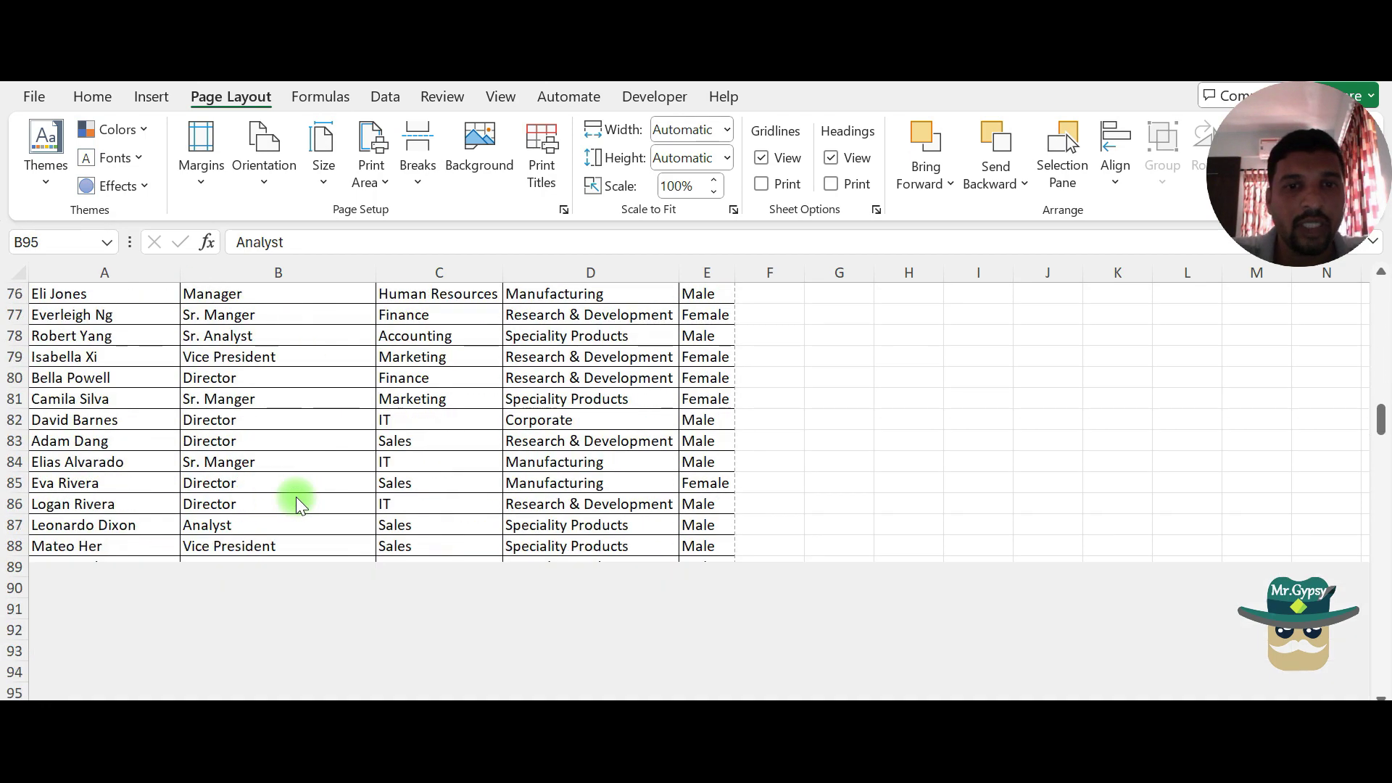
pyautogui.scroll(-4, 297, 502)
pyautogui.scroll(-3, 298, 502)
pyautogui.scroll(-4, 297, 502)
pyautogui.scroll(-4, 298, 502)
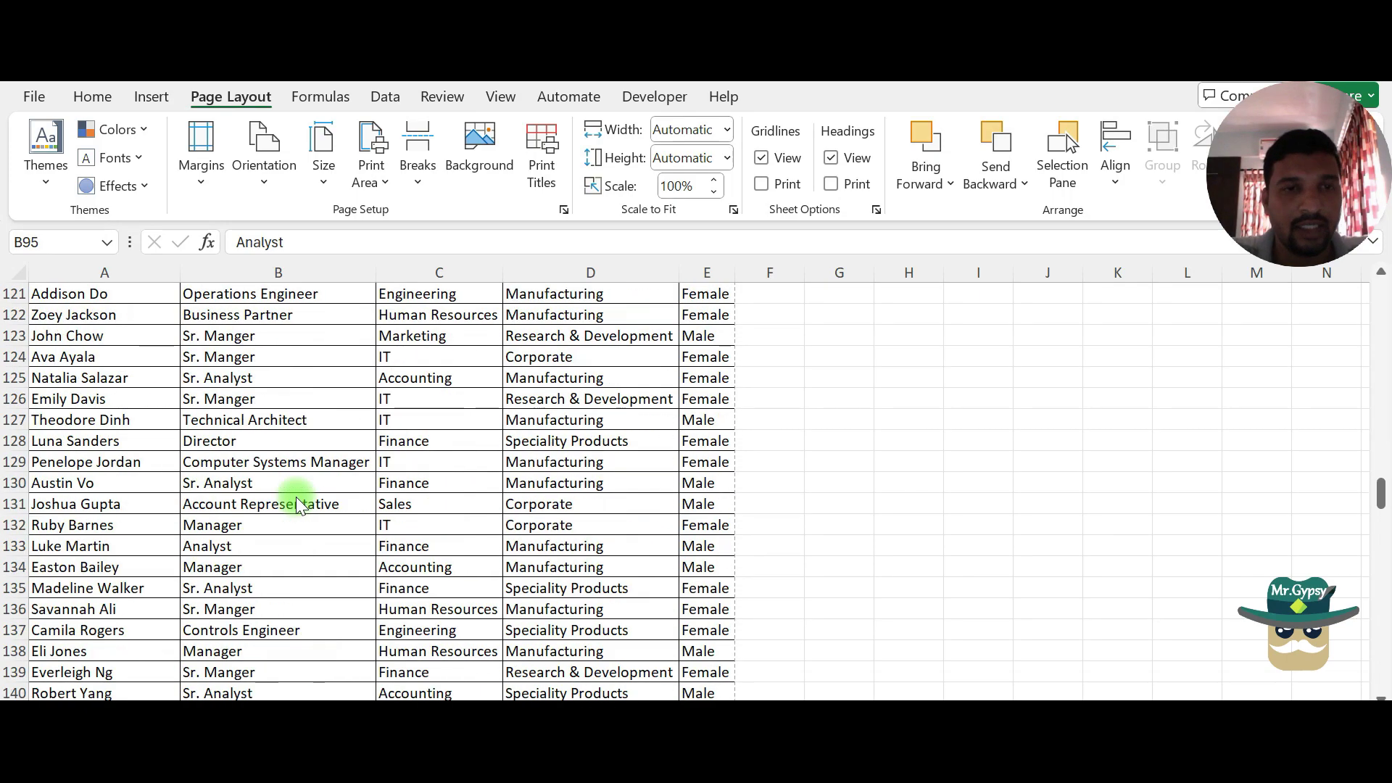
pyautogui.scroll(-4, 297, 502)
pyautogui.scroll(7, 296, 497)
pyautogui.scroll(13, 296, 497)
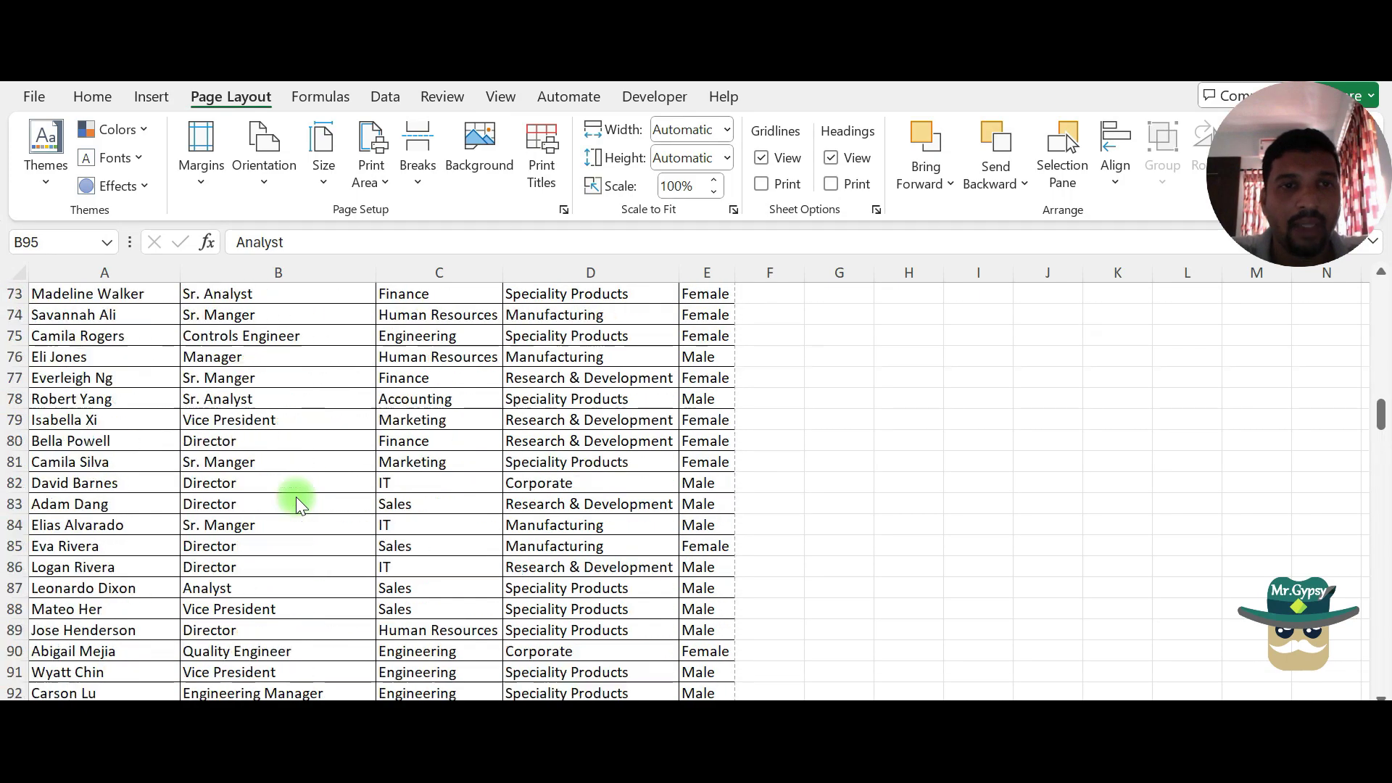
pyautogui.scroll(7, 296, 497)
pyautogui.scroll(5, 295, 497)
pyautogui.scroll(7, 296, 498)
pyautogui.scroll(5, 296, 497)
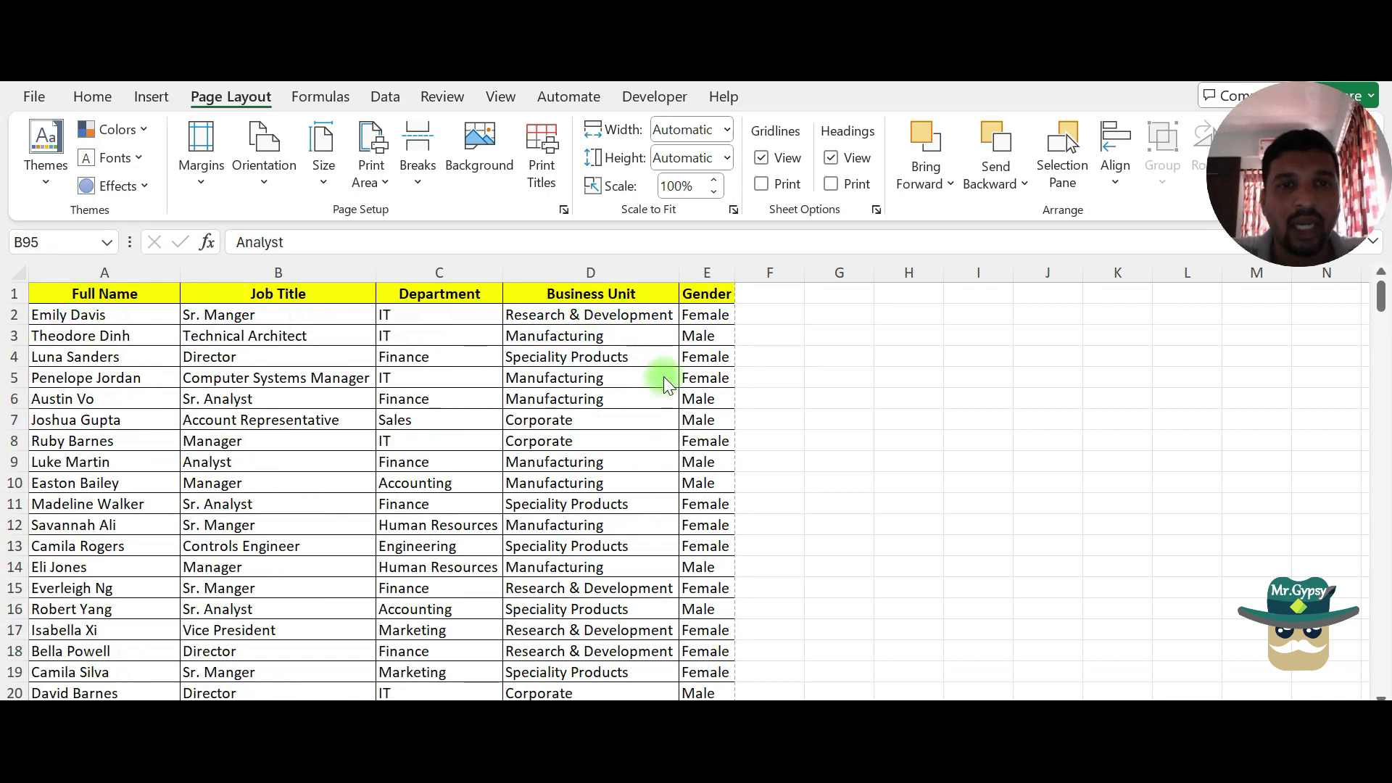
pyautogui.scroll(-3, 355, 395)
pyautogui.scroll(-4, 357, 400)
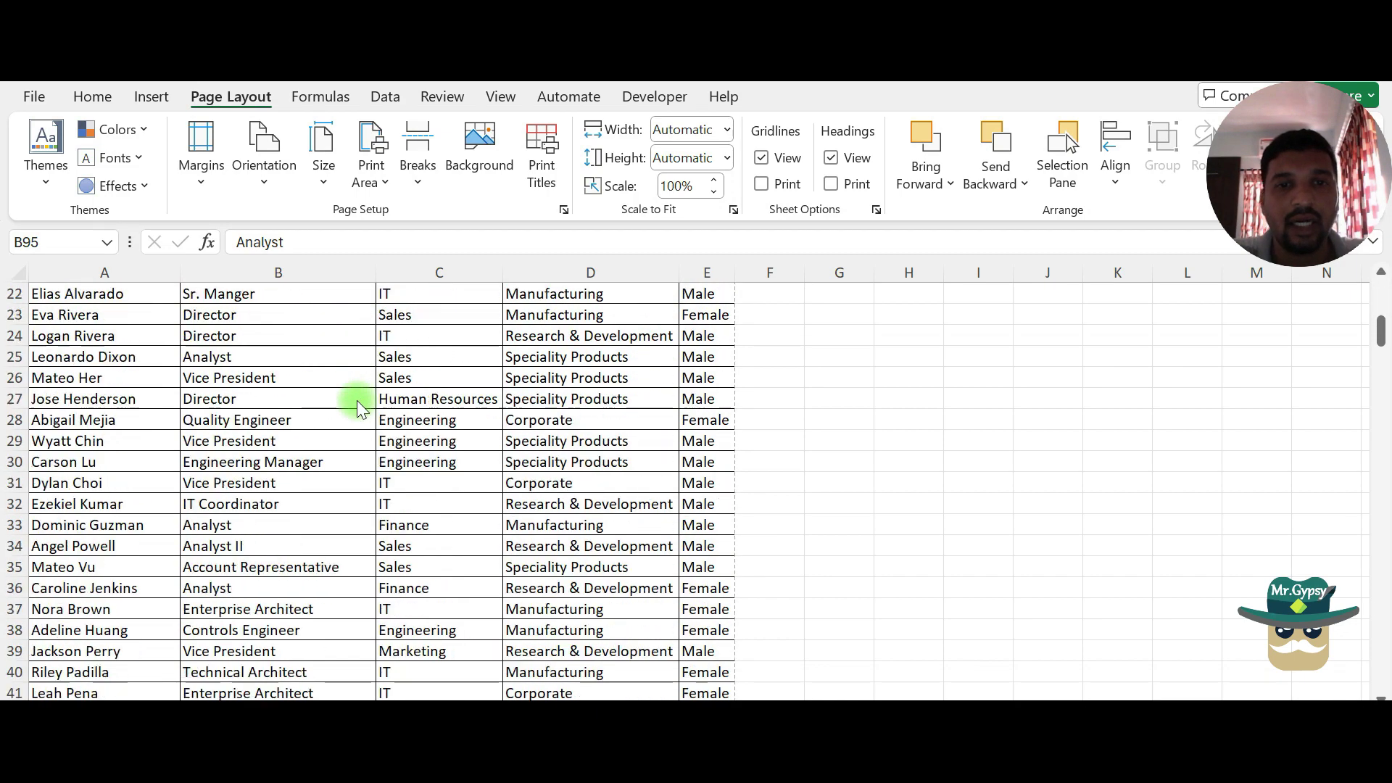
pyautogui.scroll(6, 357, 400)
pyautogui.scroll(1, 357, 400)
pyautogui.scroll(-3, 357, 400)
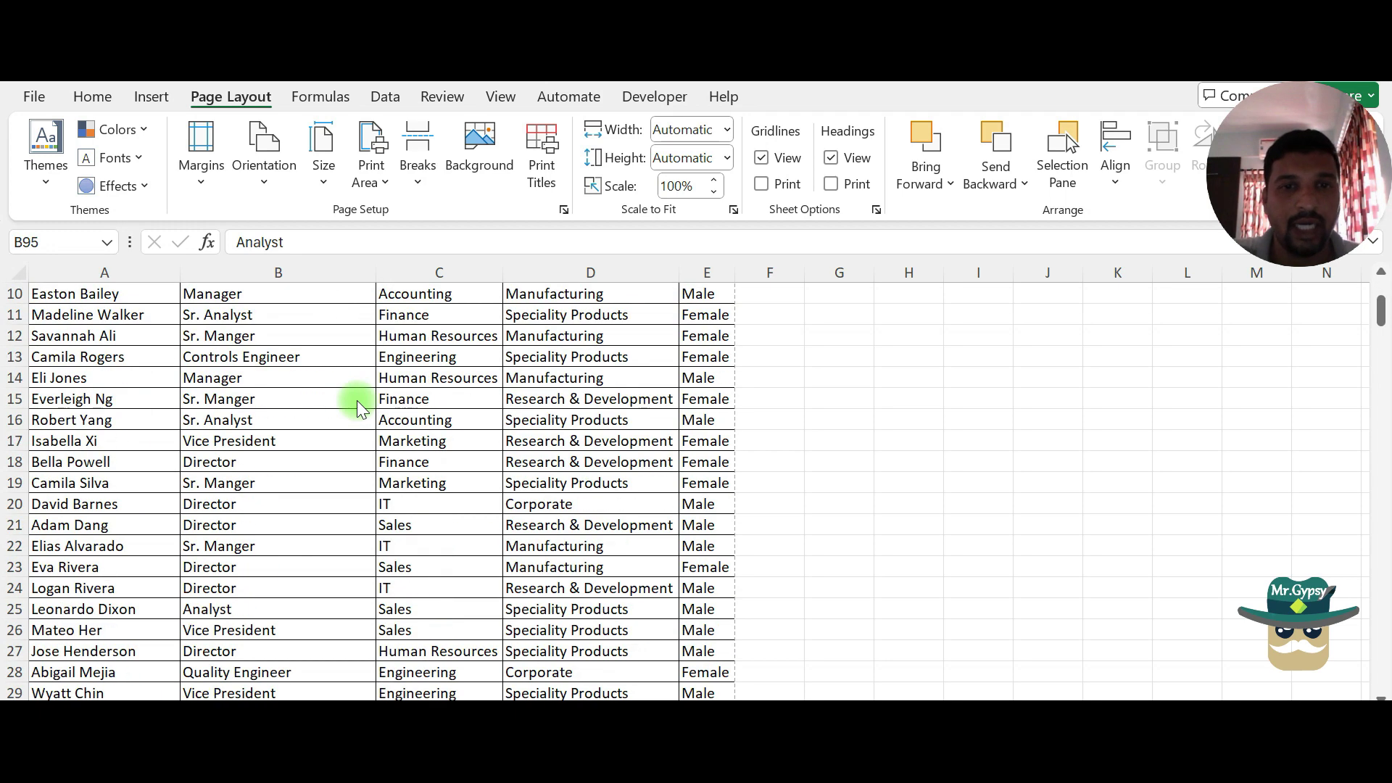
pyautogui.scroll(-1, 357, 401)
pyautogui.scroll(-1, 357, 400)
pyautogui.scroll(-2, 718, 417)
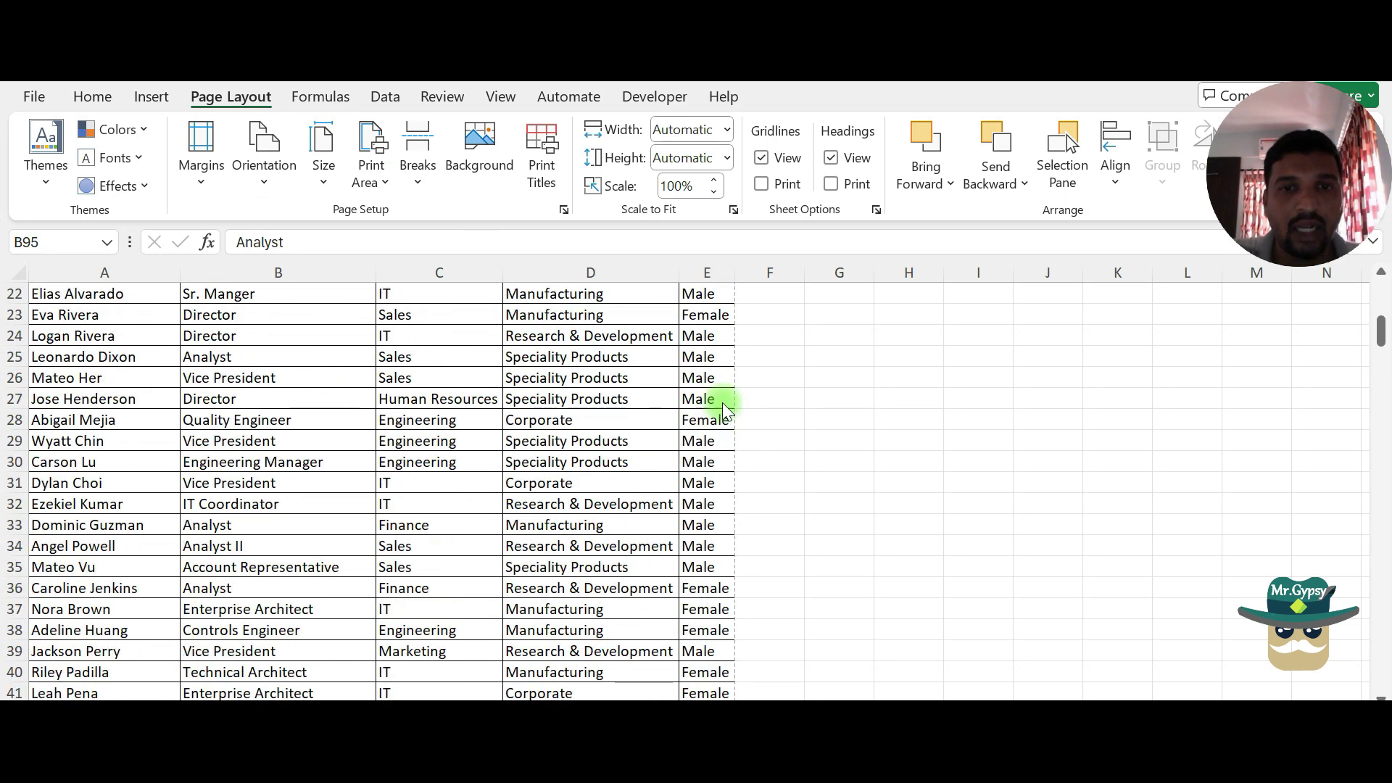
pyautogui.scroll(-3, 733, 391)
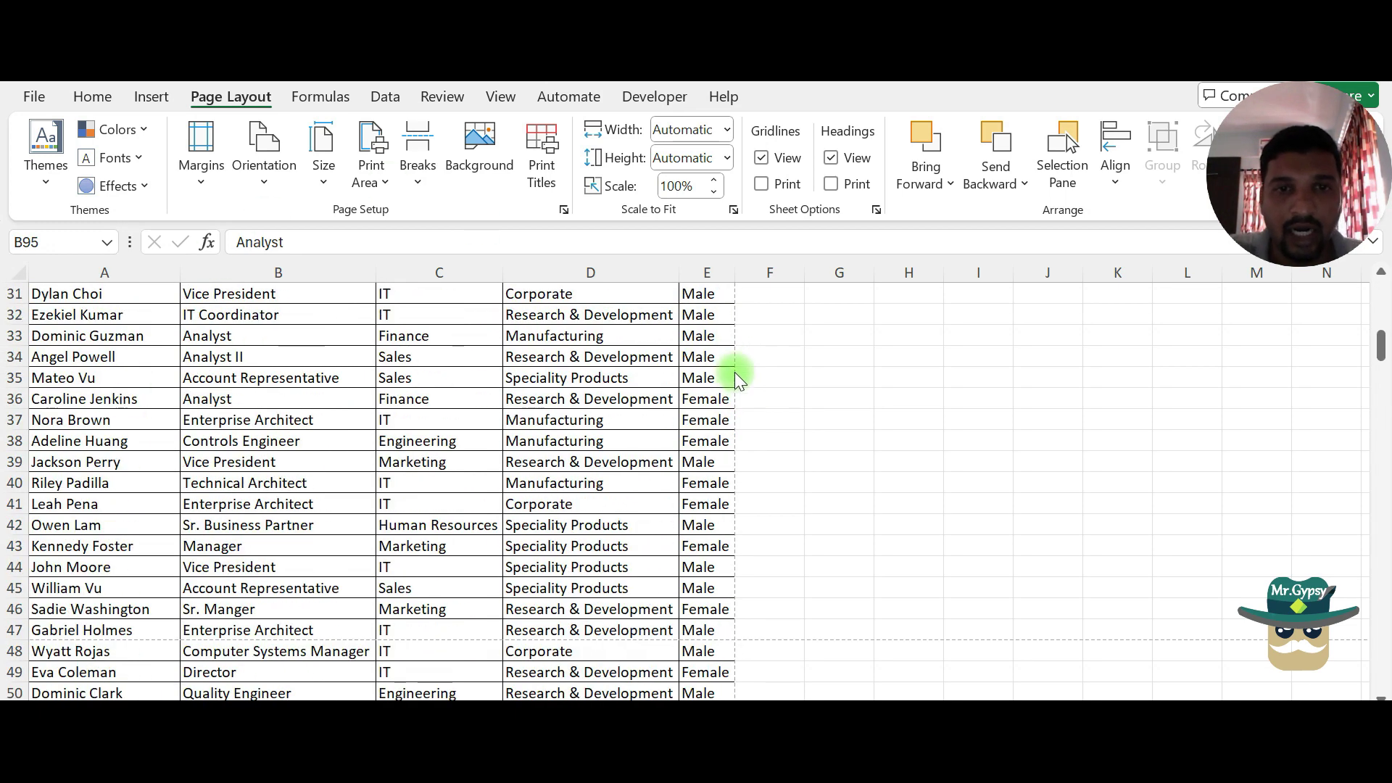
pyautogui.scroll(-2, 751, 475)
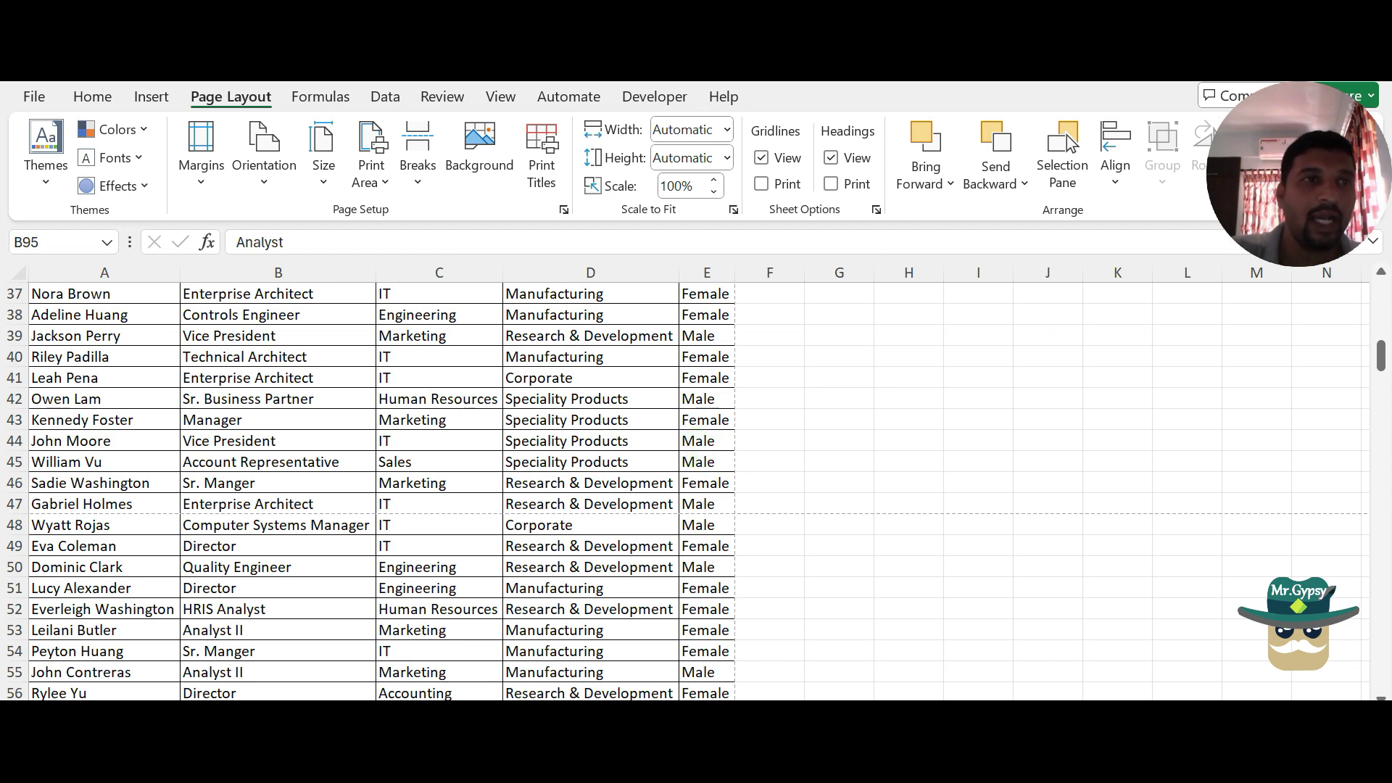
# Preview the employee sheet's printout from the File menu, then return to the worksheet.
pyautogui.click(33, 100)
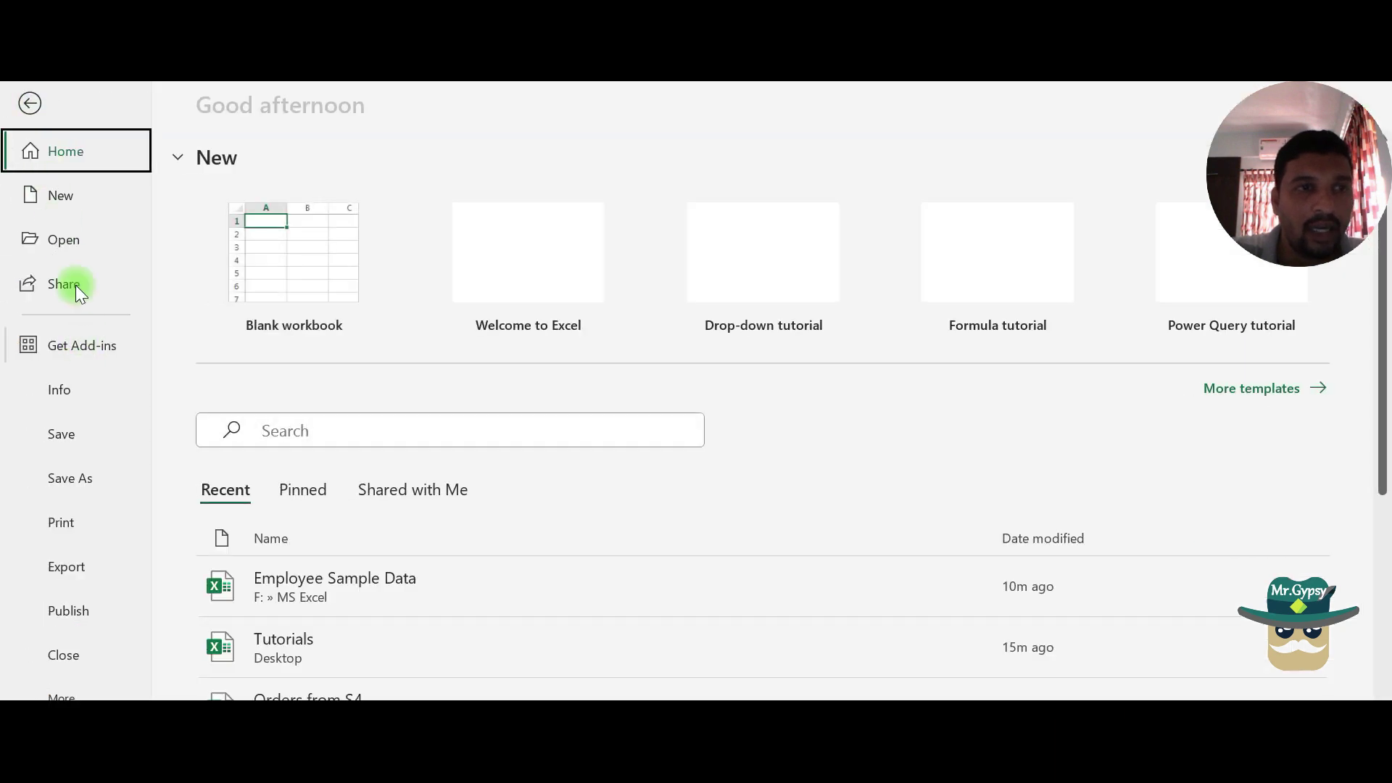
pyautogui.click(71, 511)
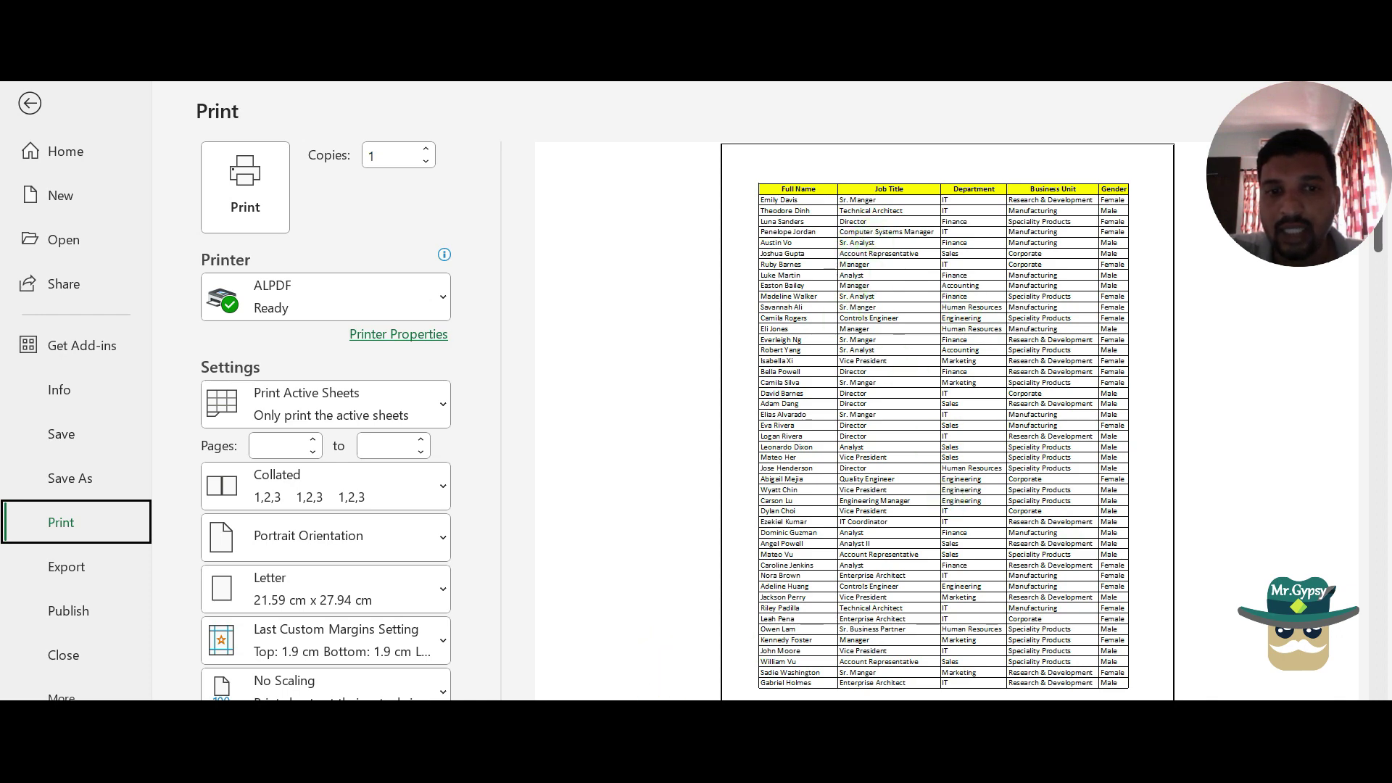
pyautogui.scroll(-1, 947, 435)
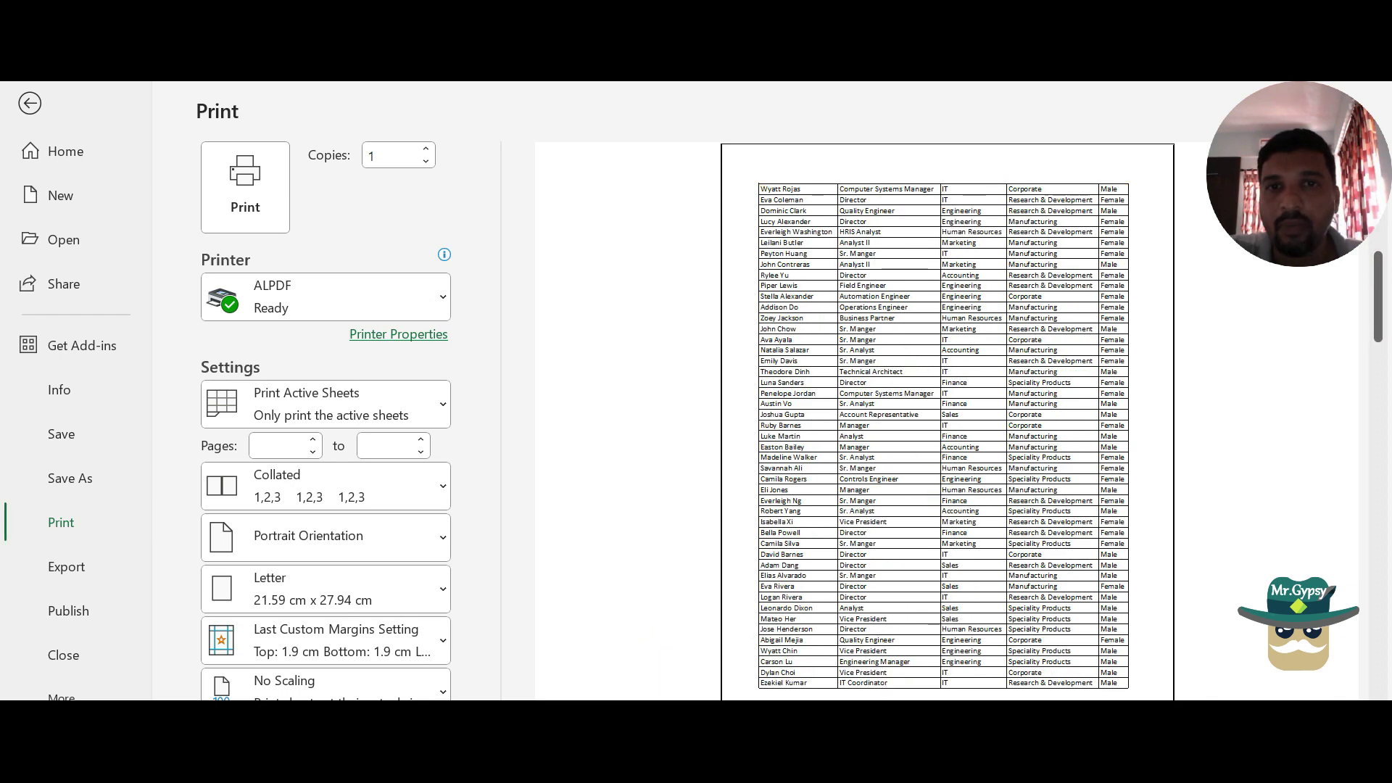
pyautogui.scroll(-1, 947, 435)
pyautogui.scroll(-1, 947, 435)
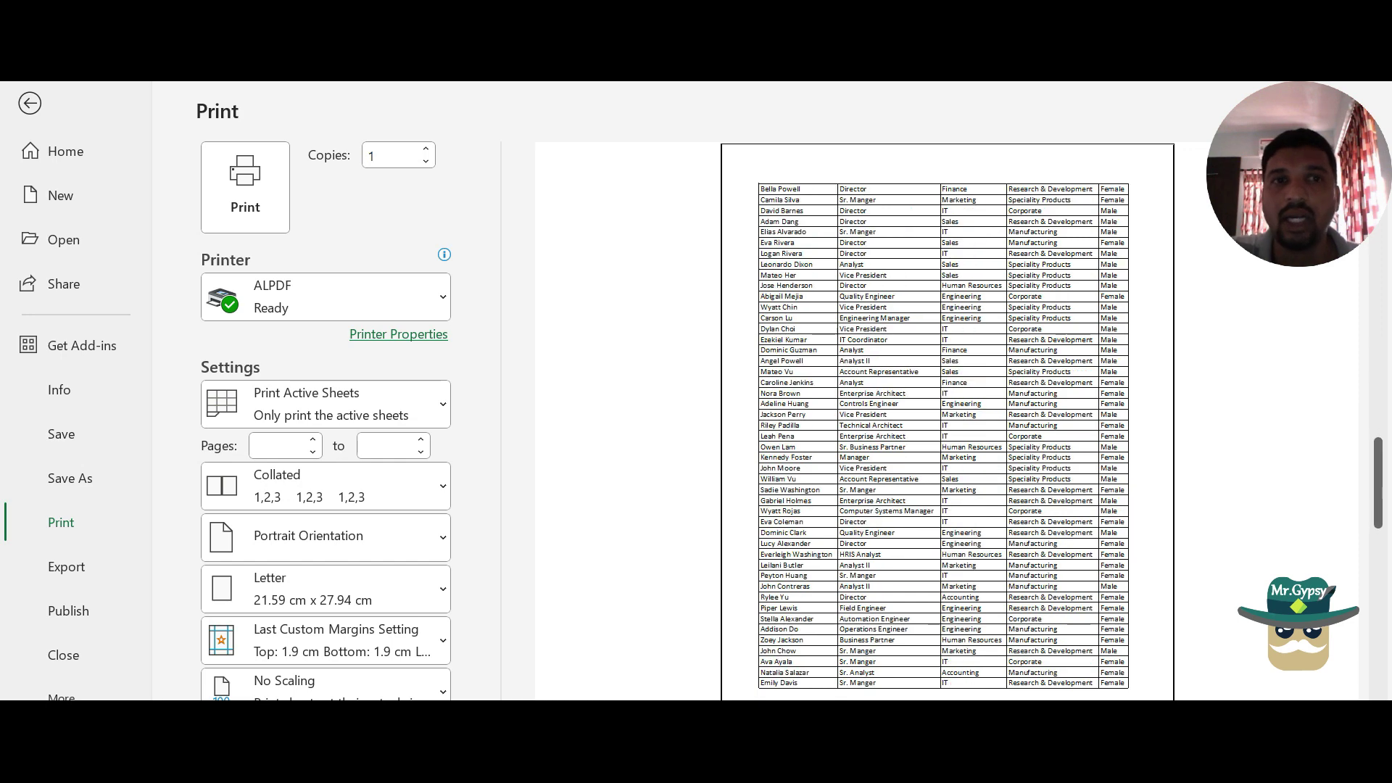
pyautogui.click(28, 105)
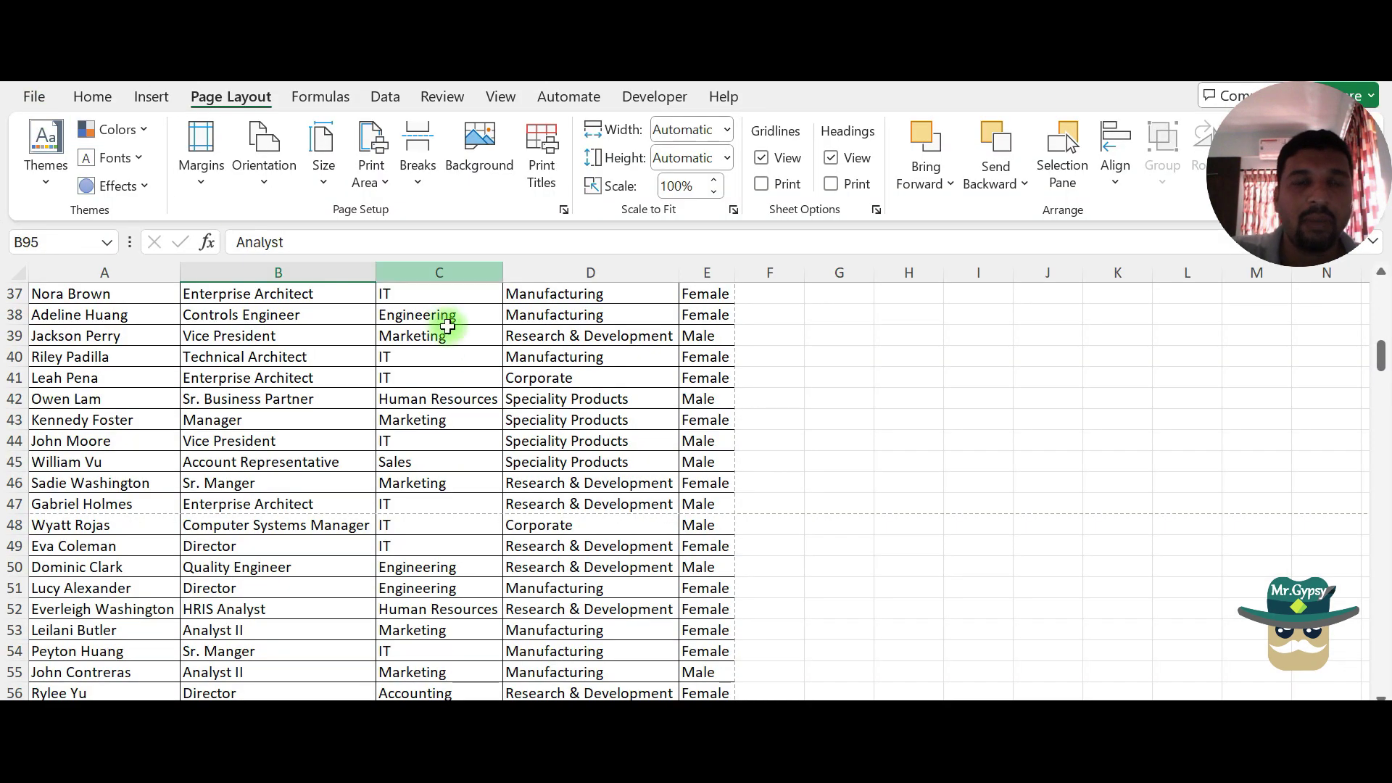
# Copy header row 1 and insert it above row 48.
pyautogui.scroll(10, 677, 454)
pyautogui.scroll(2, 677, 454)
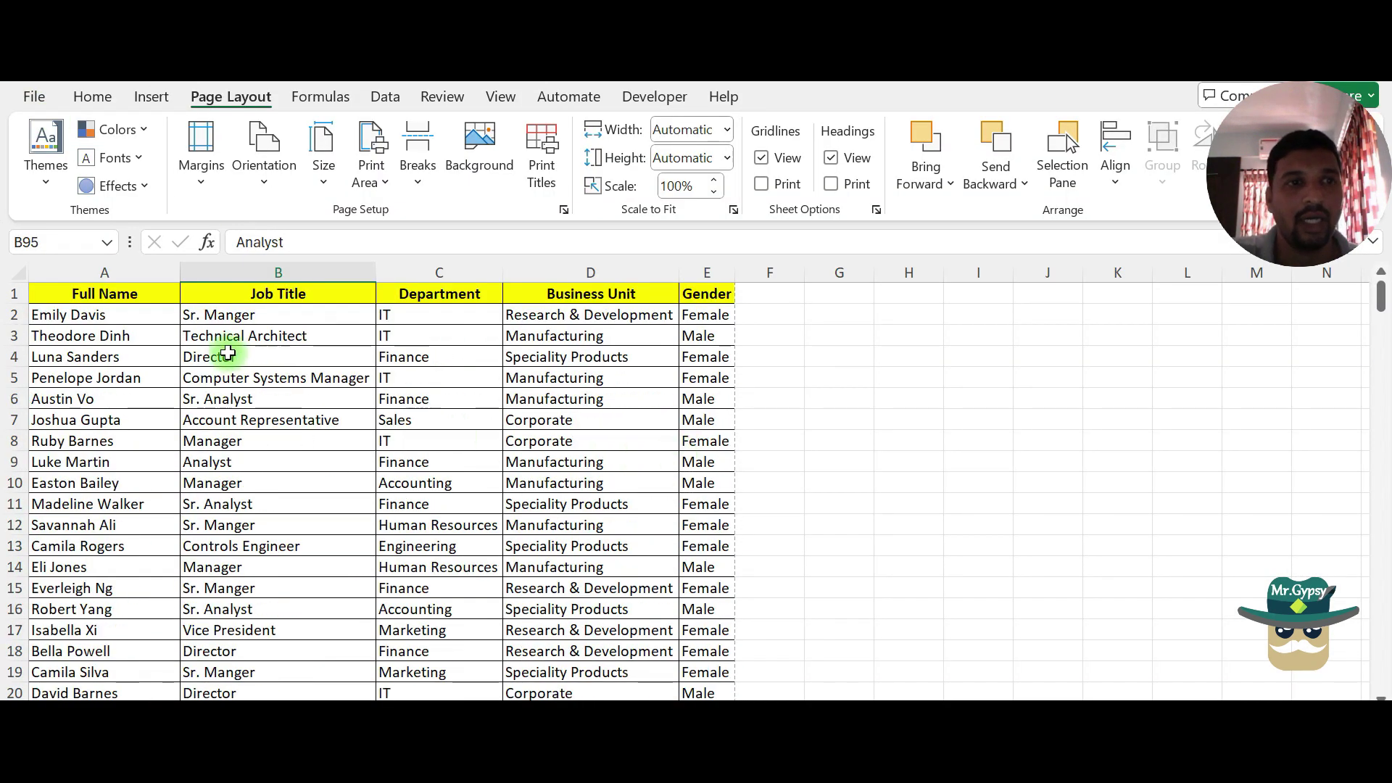
pyautogui.click(11, 290)
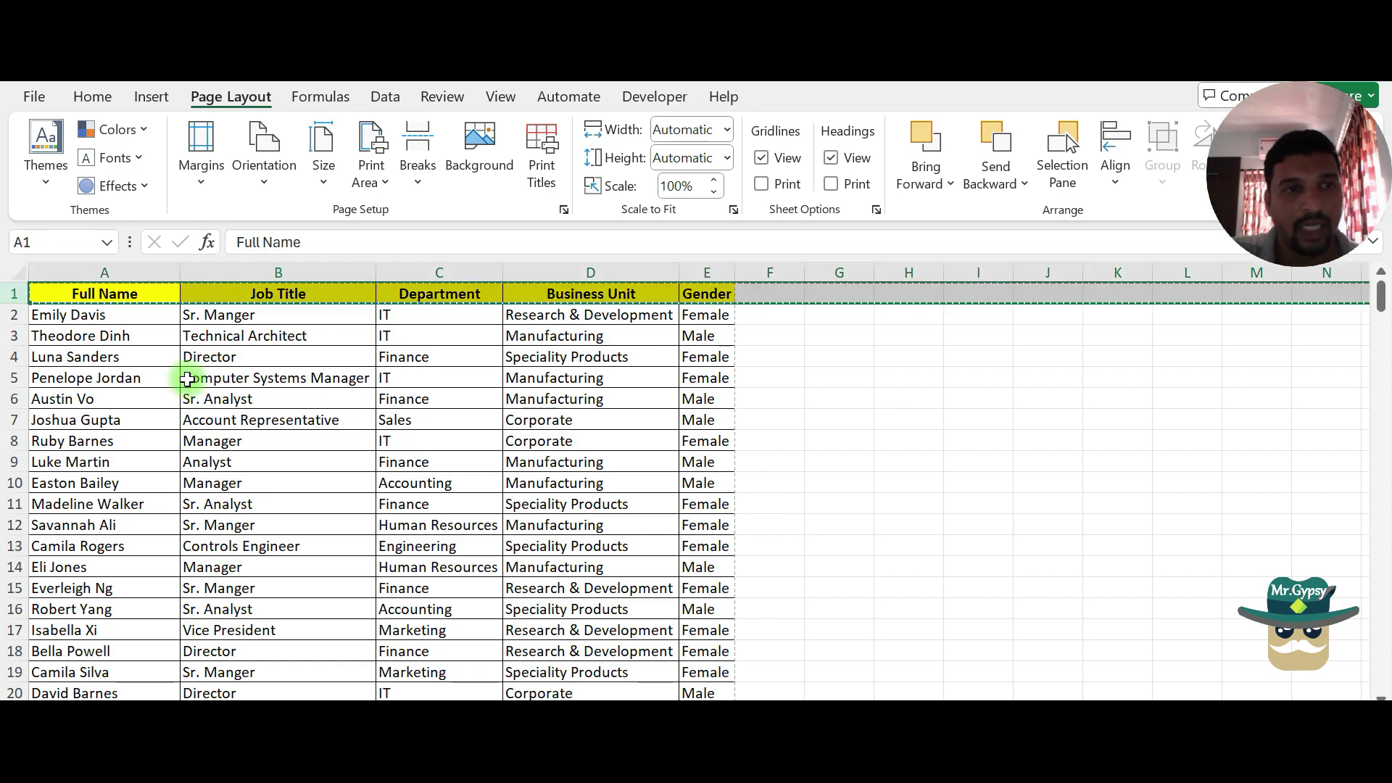
pyautogui.scroll(-3, 181, 363)
pyautogui.scroll(-4, 185, 381)
pyautogui.scroll(-1, 185, 381)
pyautogui.scroll(-1, 185, 380)
pyautogui.scroll(-1, 185, 380)
pyautogui.scroll(1, 185, 381)
pyautogui.scroll(-1, 185, 381)
pyautogui.scroll(-1, 185, 381)
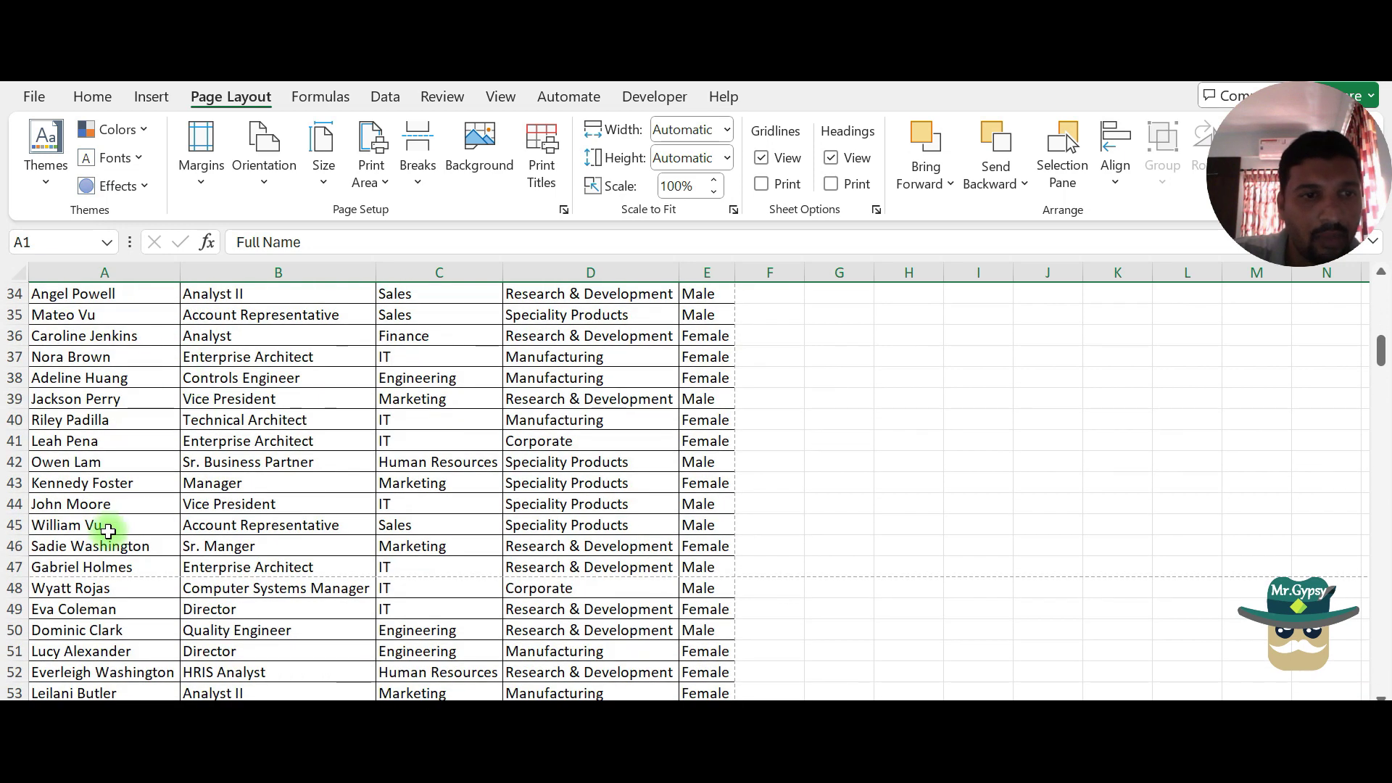
pyautogui.click(15, 589)
pyautogui.rightClick(15, 589)
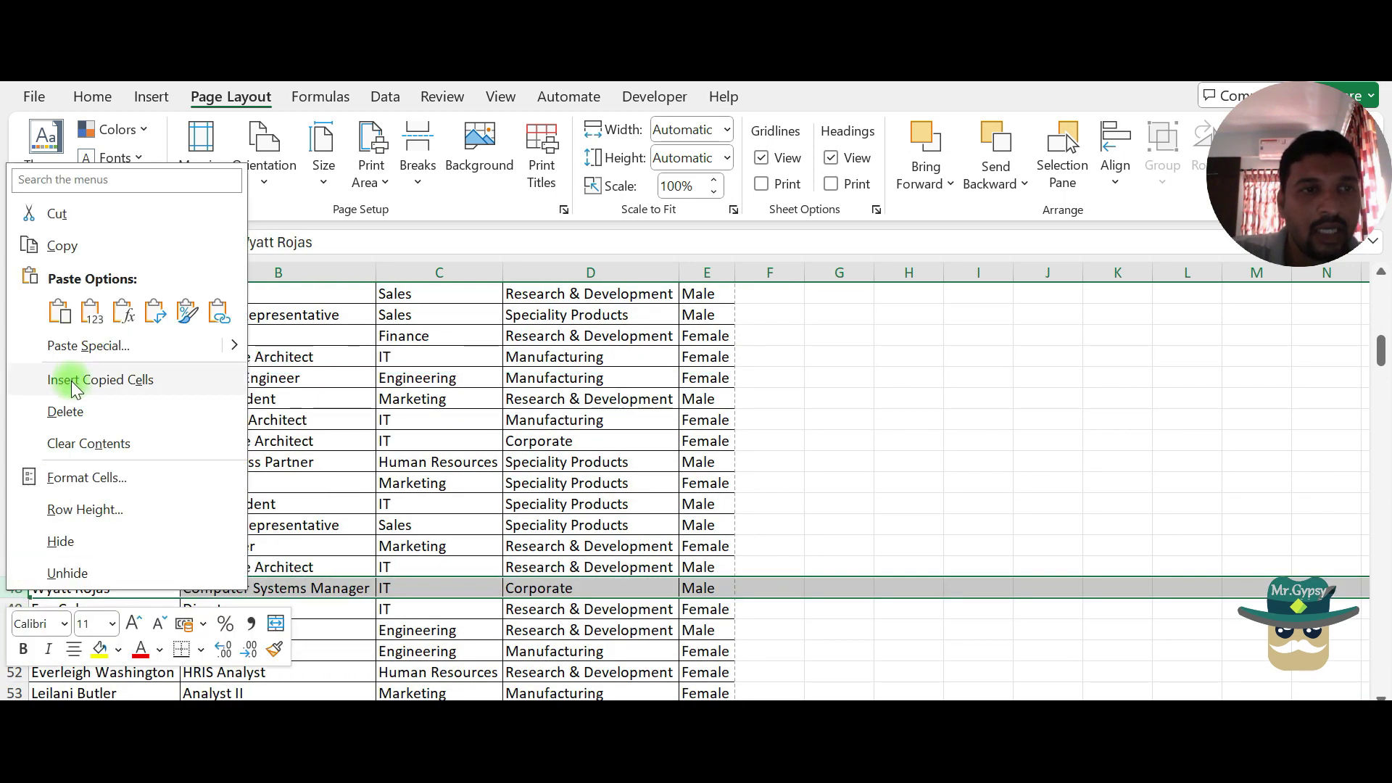
pyautogui.press('Escape')
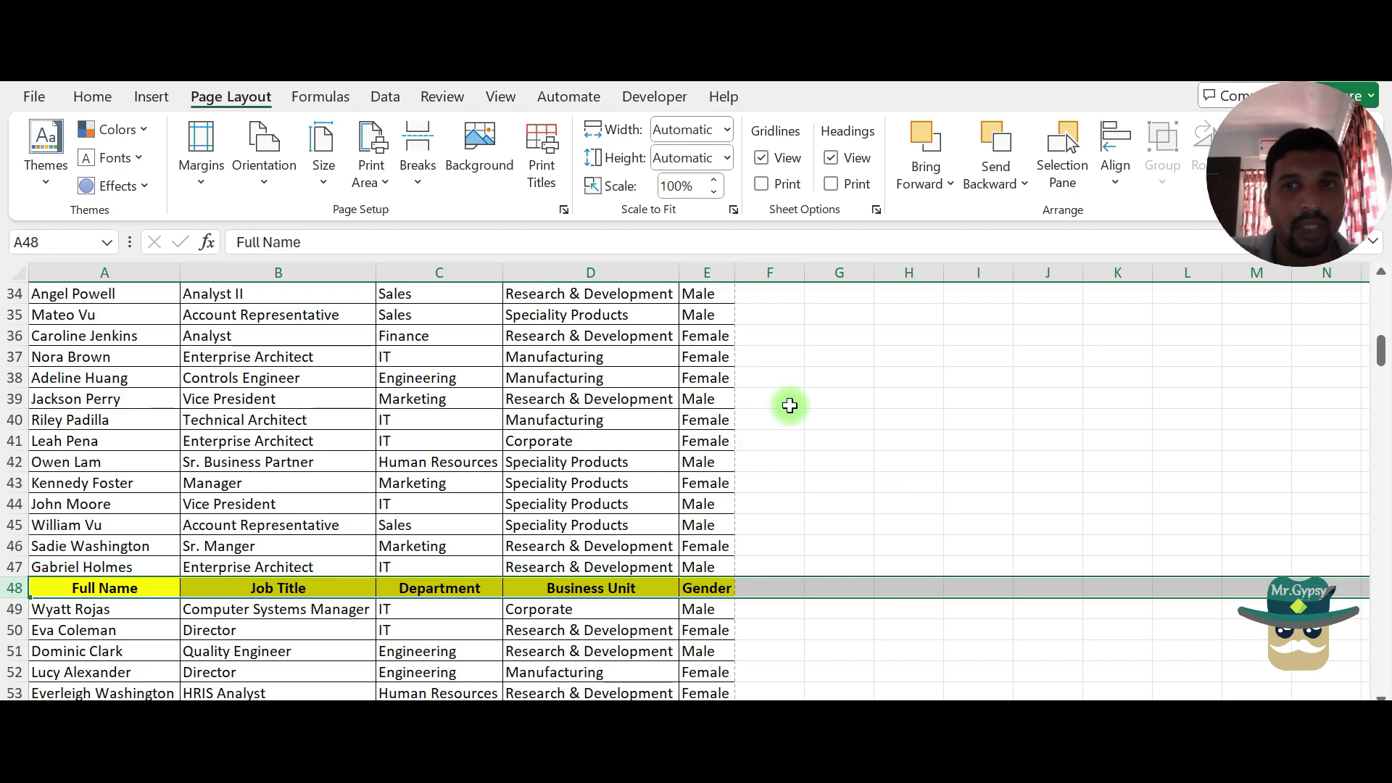
# Delete the duplicated header row at row 48 with Ctrl+minus.
pyautogui.scroll(-4, 380, 451)
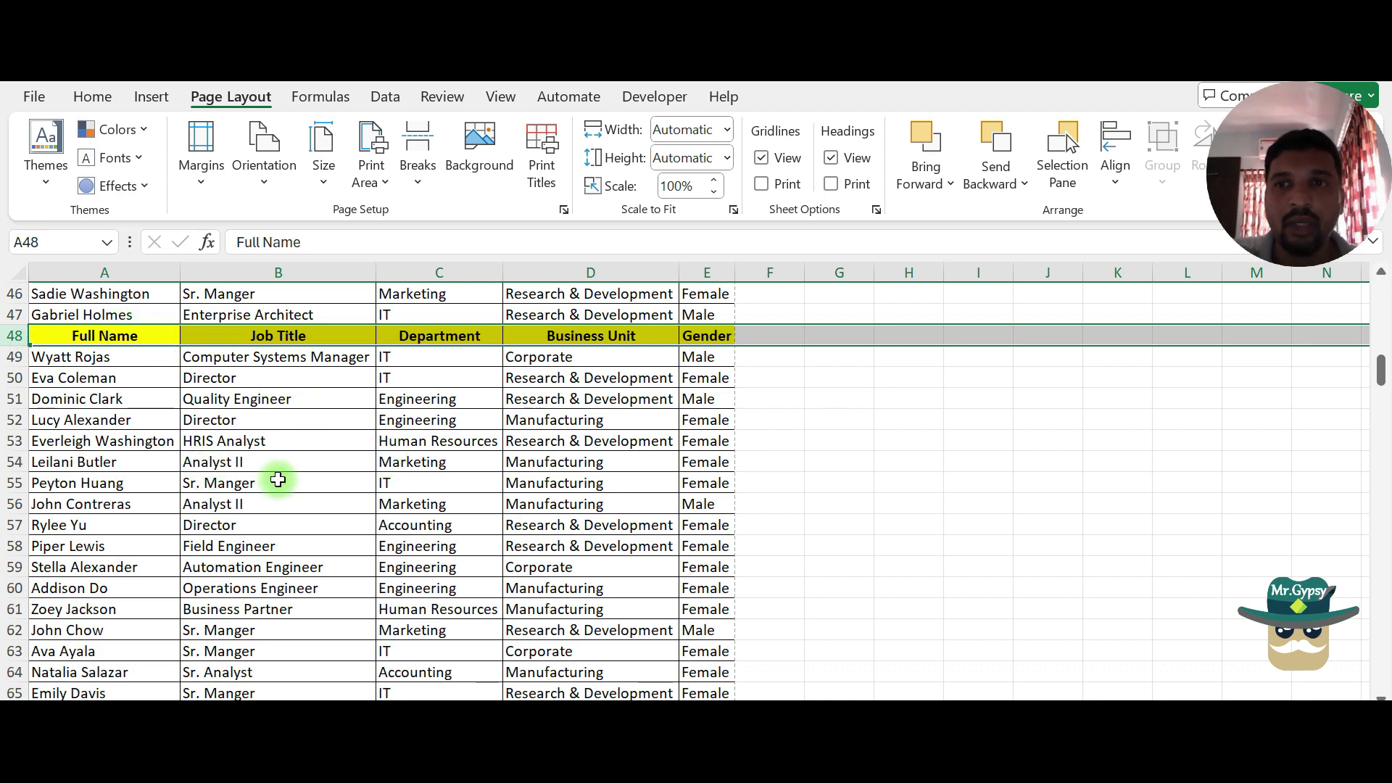
pyautogui.scroll(2, 277, 479)
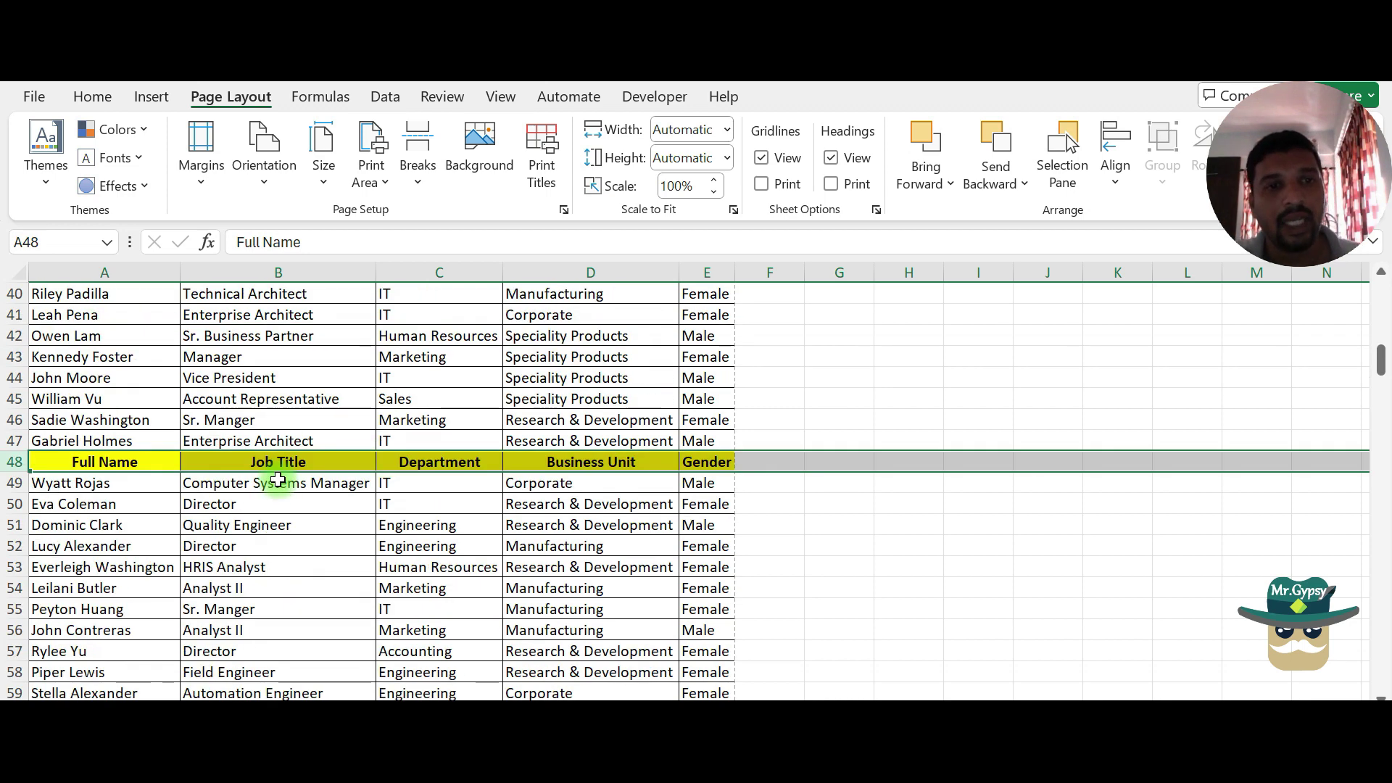
pyautogui.scroll(2, 278, 480)
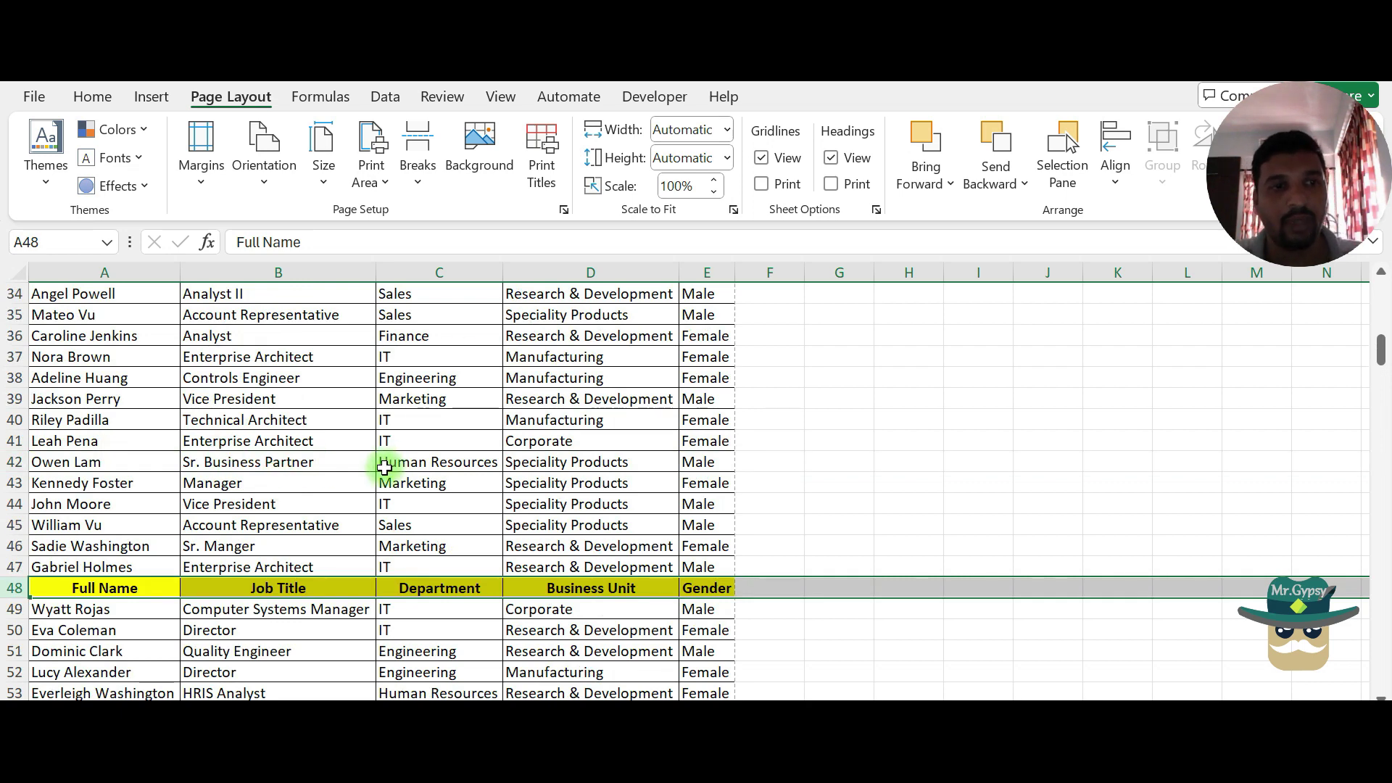
pyautogui.hotkey('ctrl', '-')
# Select an empty cell beside the table and dismiss the header row's copy marquee.
pyautogui.scroll(11, 385, 468)
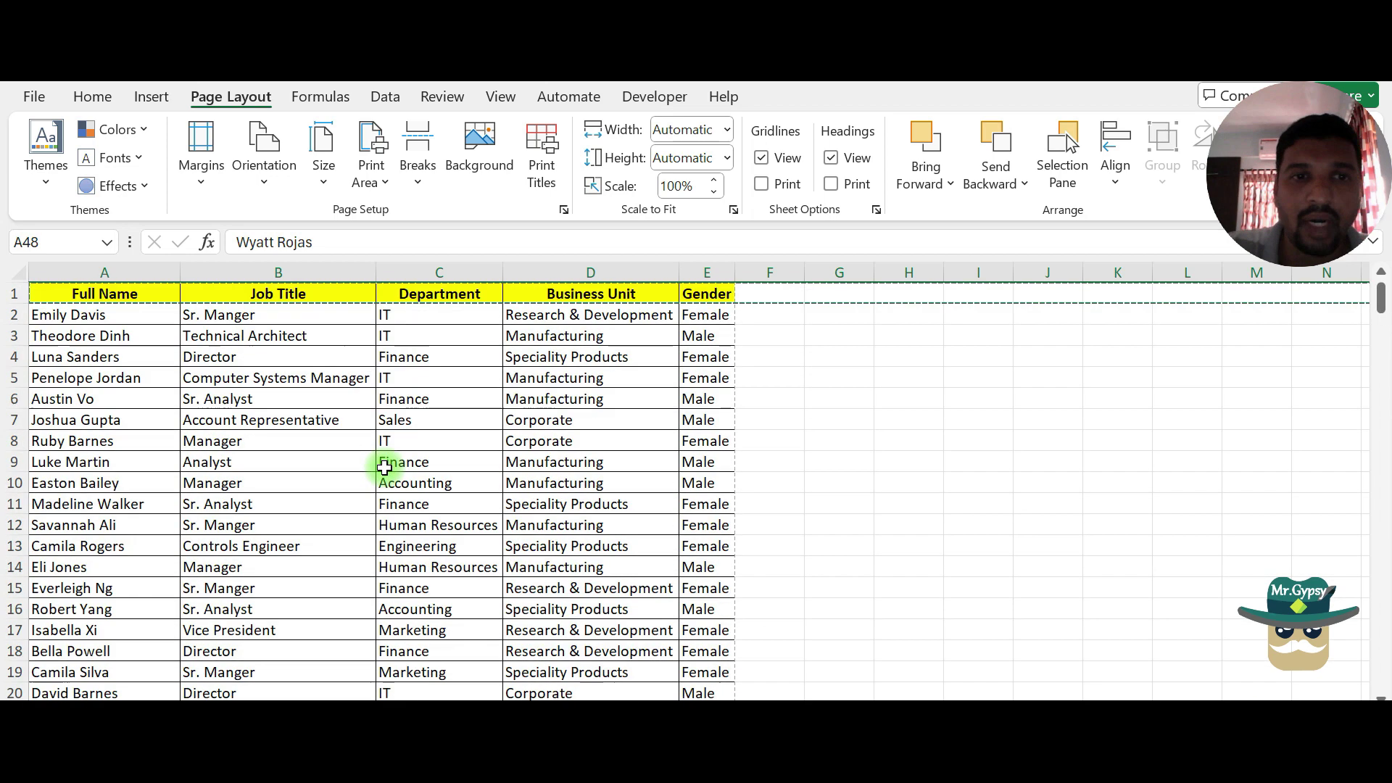
pyautogui.click(789, 409)
pyautogui.press('Escape')
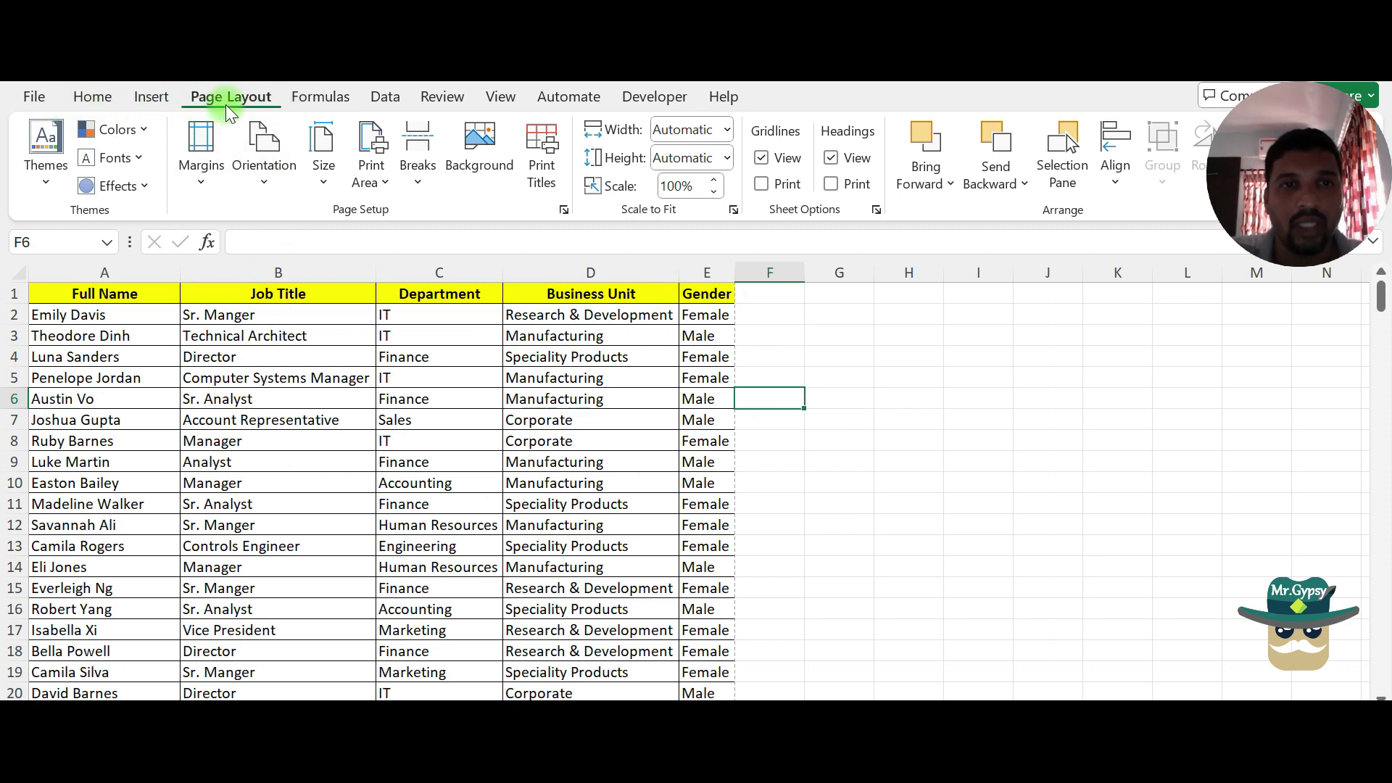
pyautogui.click(541, 150)
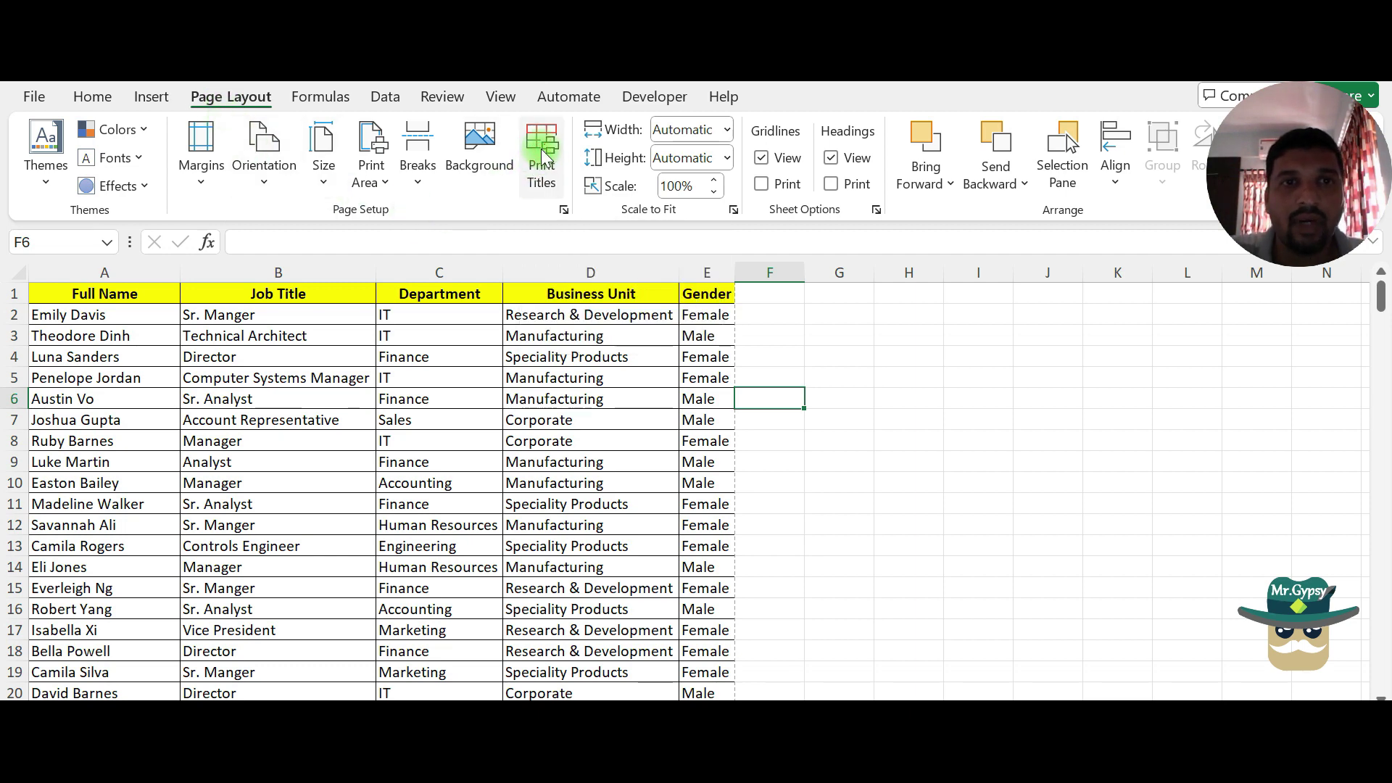
# In Page Setup's Sheet tab, set Rows to repeat at top to $1:$1 and confirm with OK.
pyautogui.moveTo(753, 81); pyautogui.dragTo(686, 101)
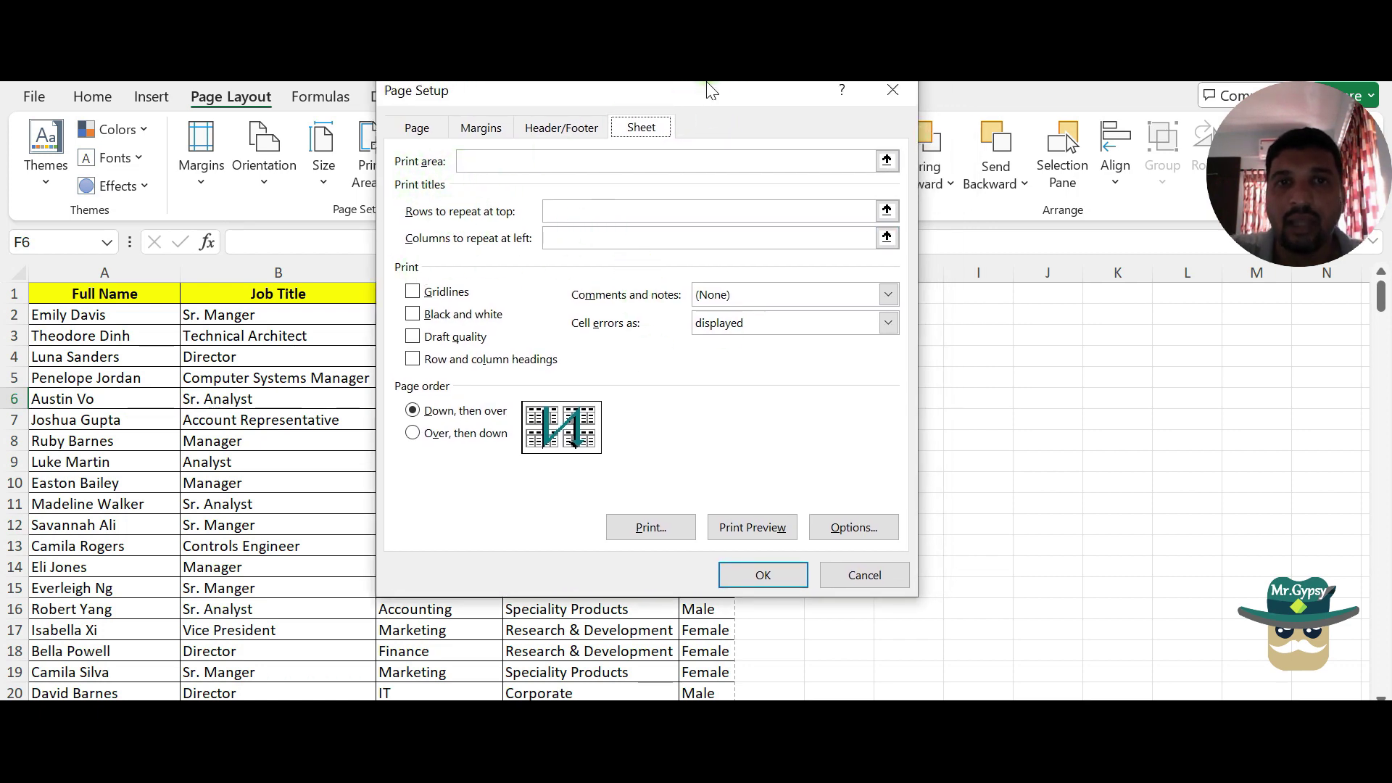
pyautogui.moveTo(710, 89); pyautogui.dragTo(808, 147)
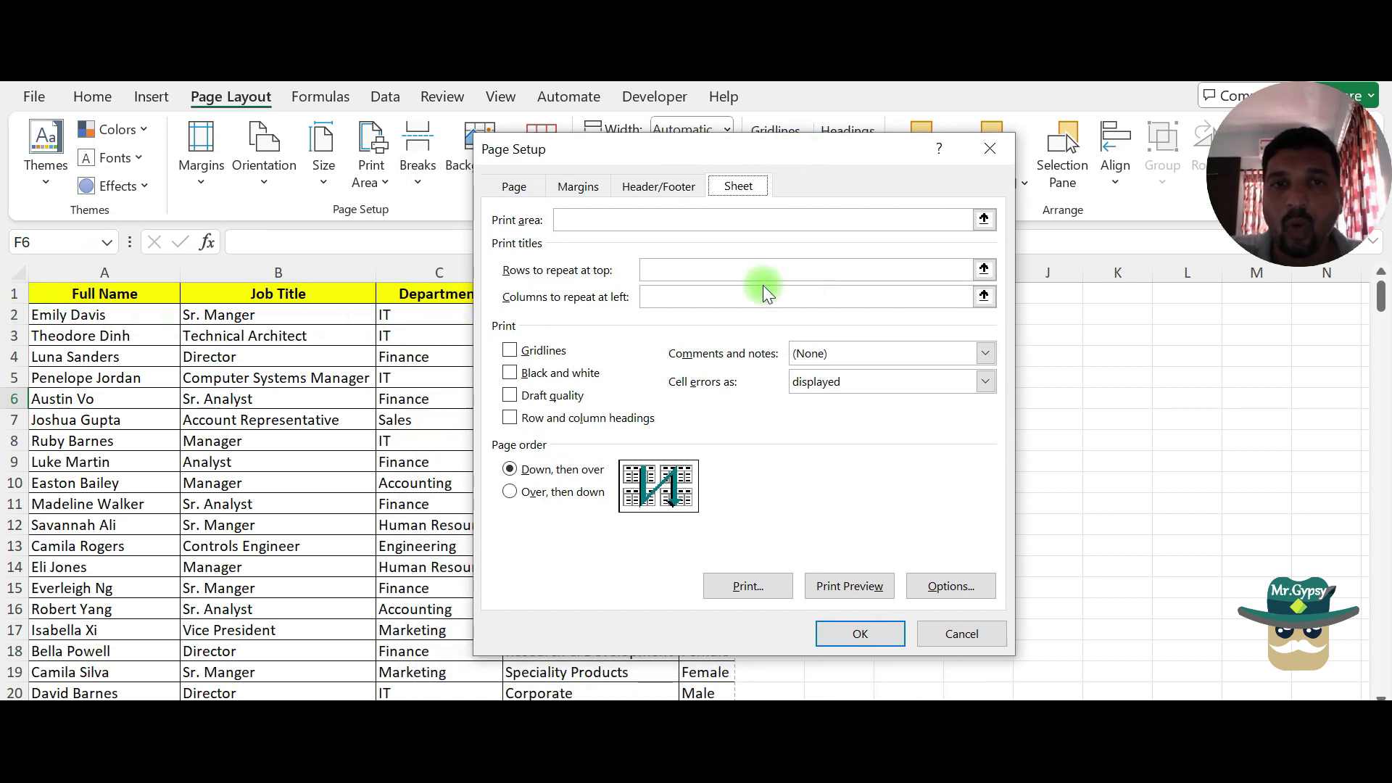
pyautogui.click(698, 272)
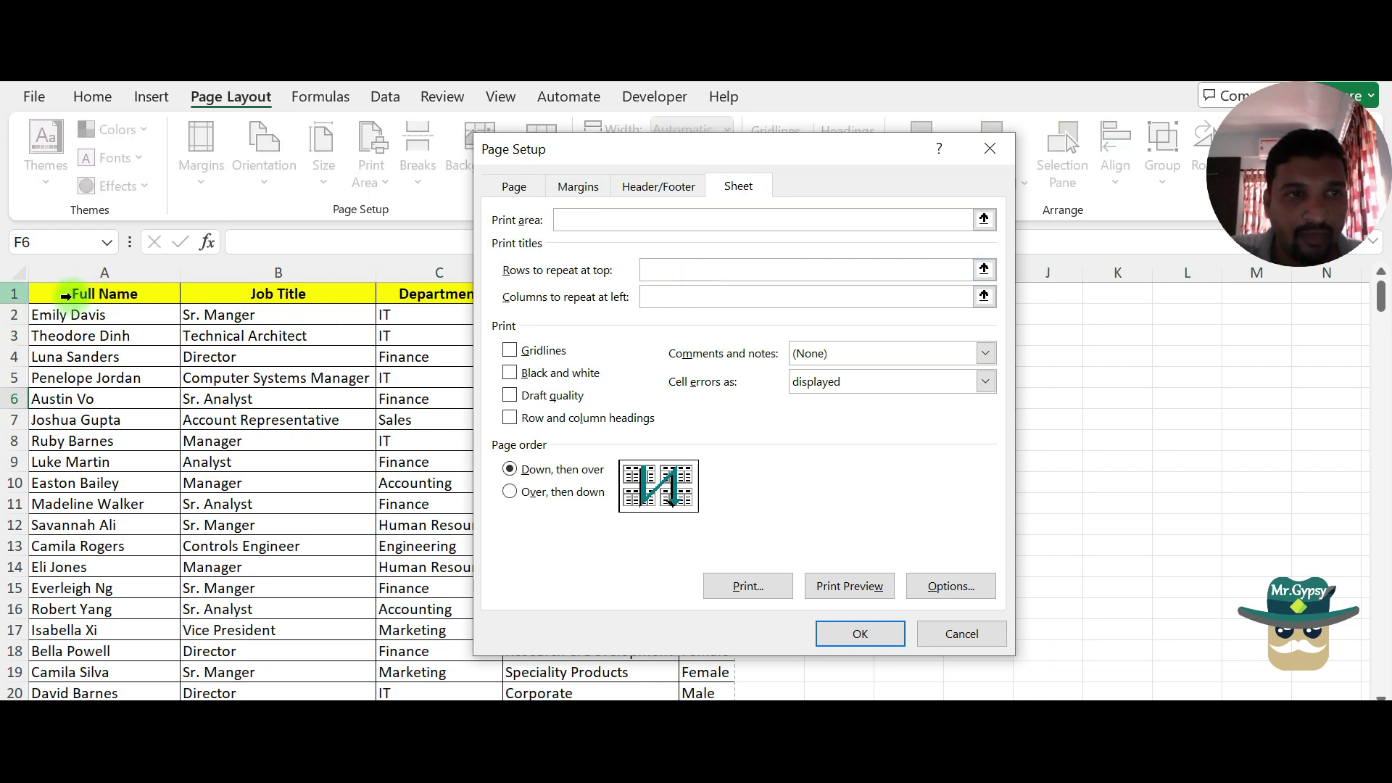
pyautogui.click(14, 294)
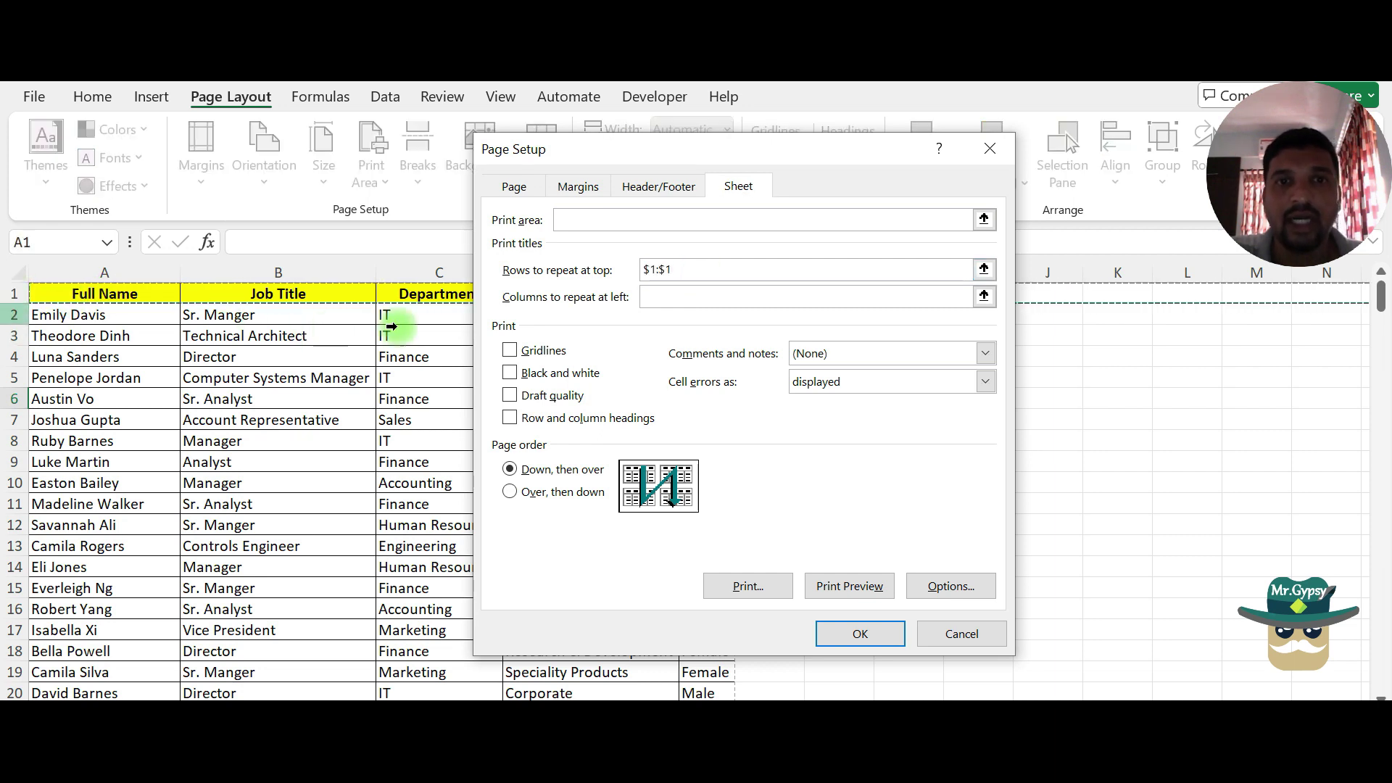
pyautogui.click(14, 293)
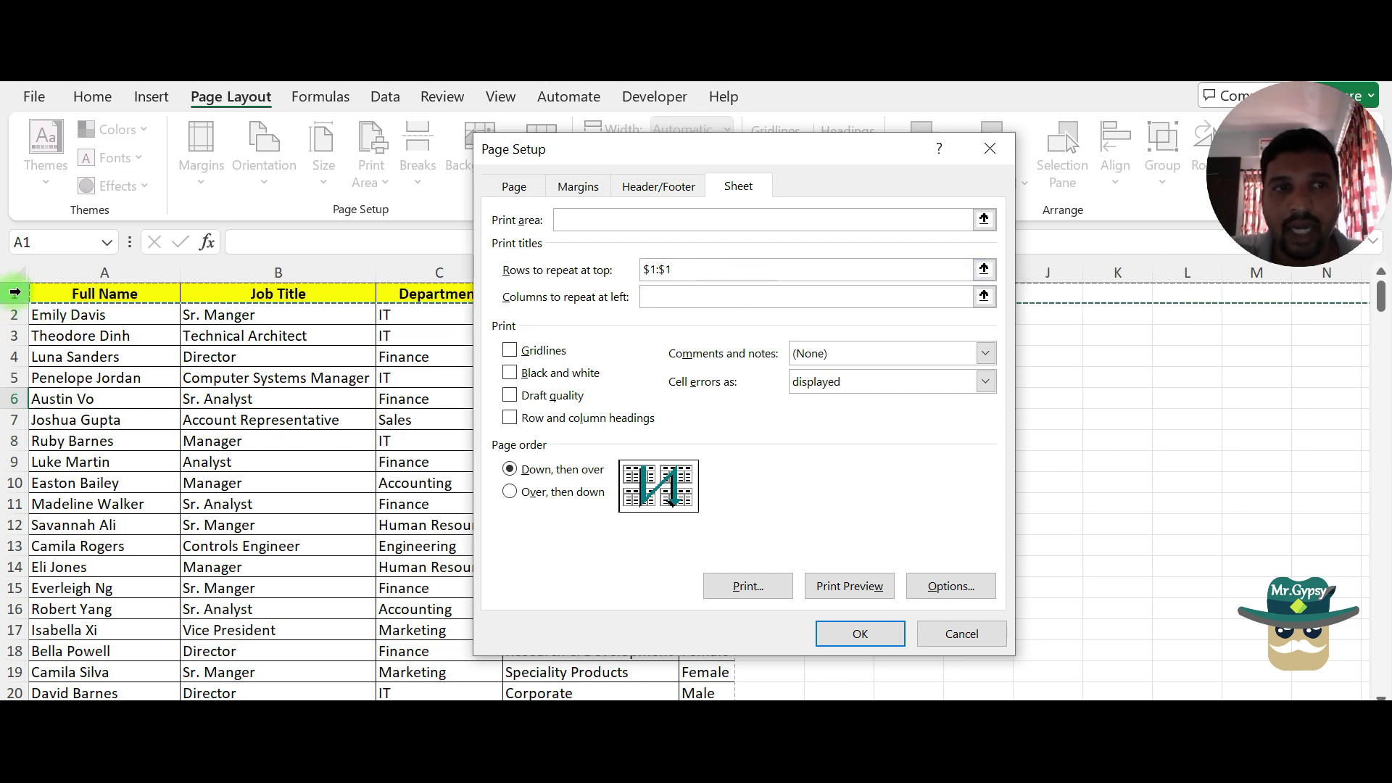
pyautogui.click(766, 283)
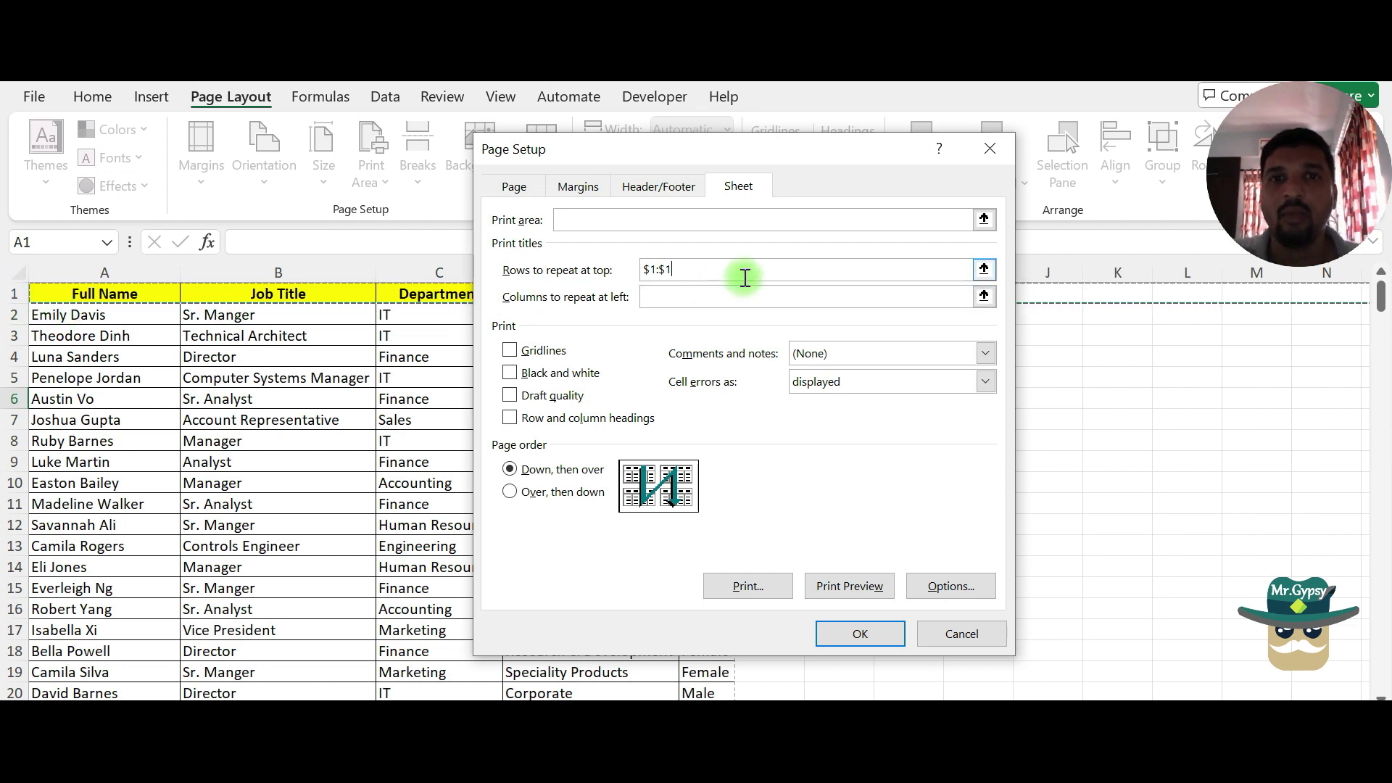
pyautogui.click(743, 297)
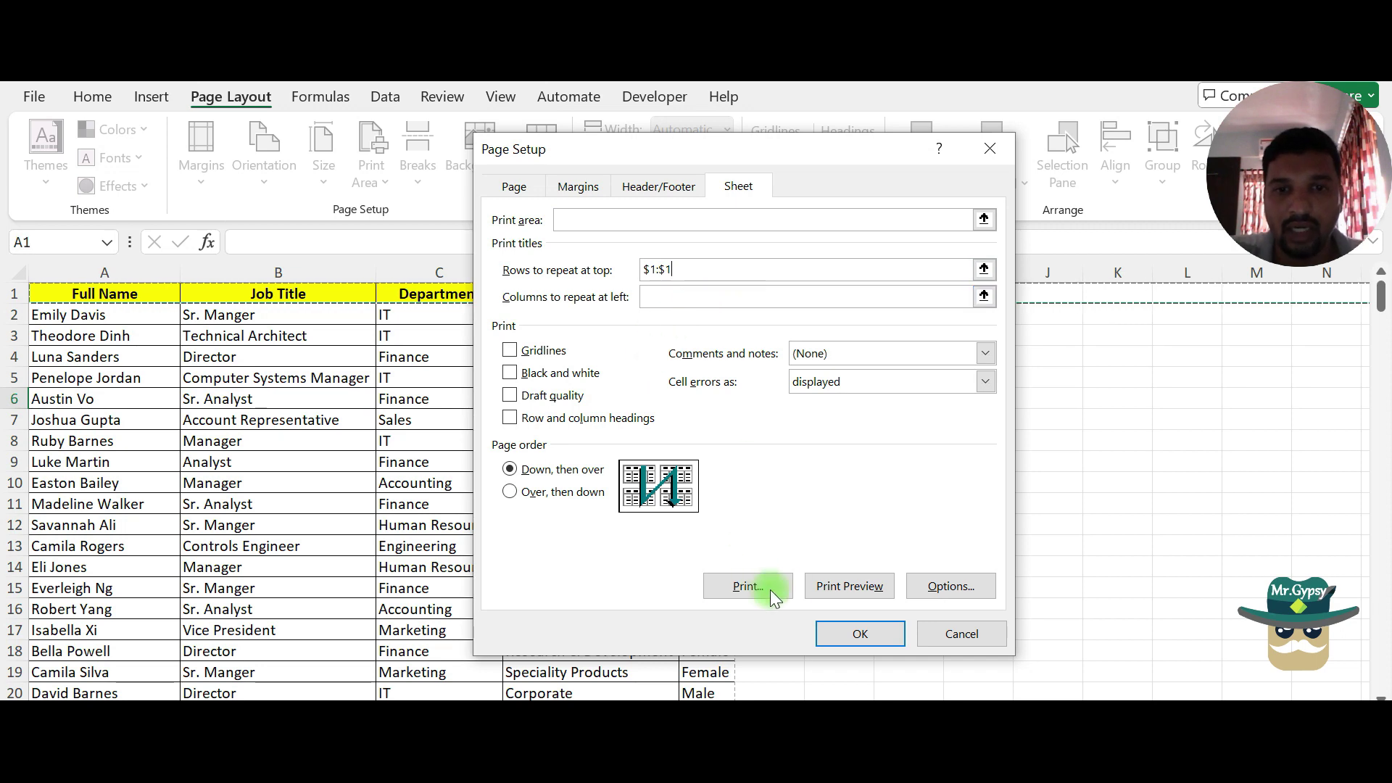
pyautogui.click(860, 636)
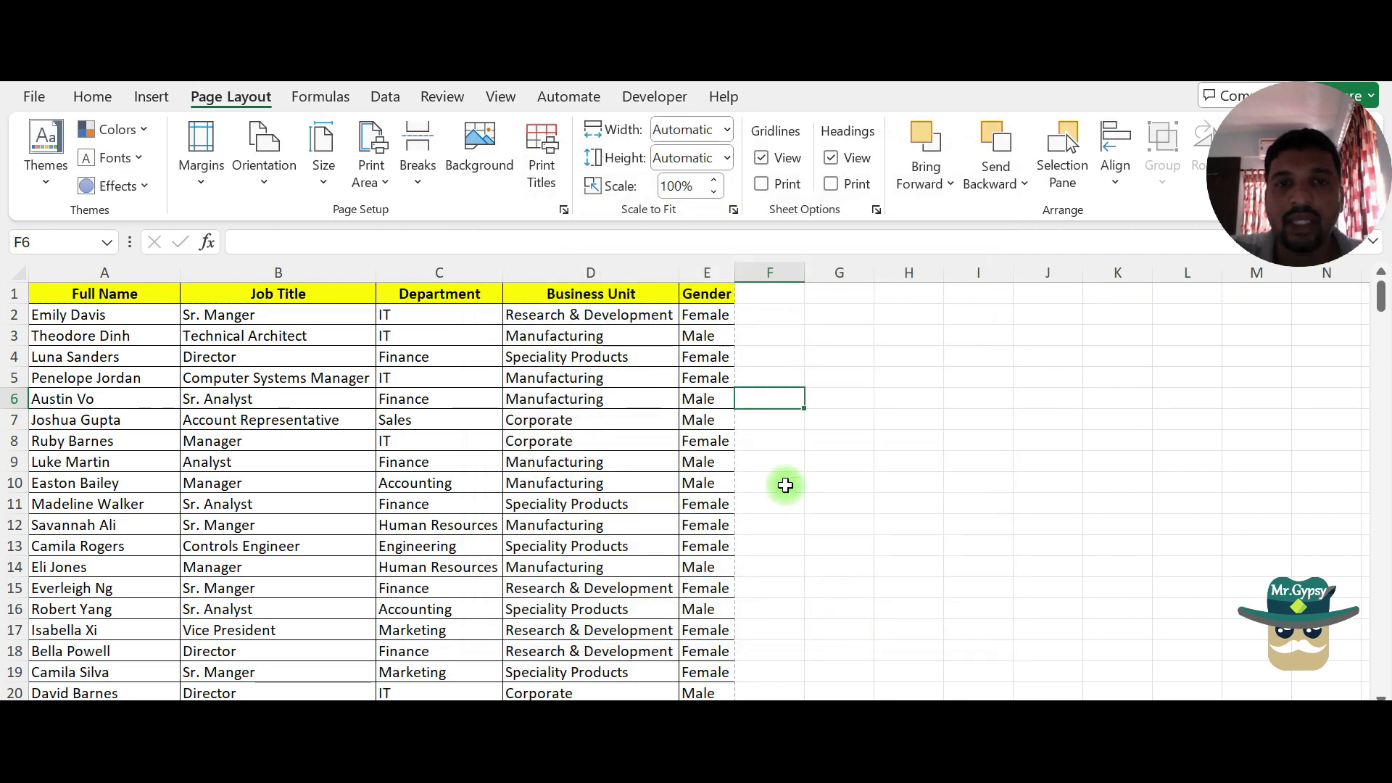
# Scroll the sheet to check its page breaks, then open File > Print with Ctrl+P.
pyautogui.scroll(-3, 785, 486)
pyautogui.scroll(-3, 785, 485)
pyautogui.scroll(-2, 786, 486)
pyautogui.scroll(-1, 785, 485)
pyautogui.scroll(-2, 785, 486)
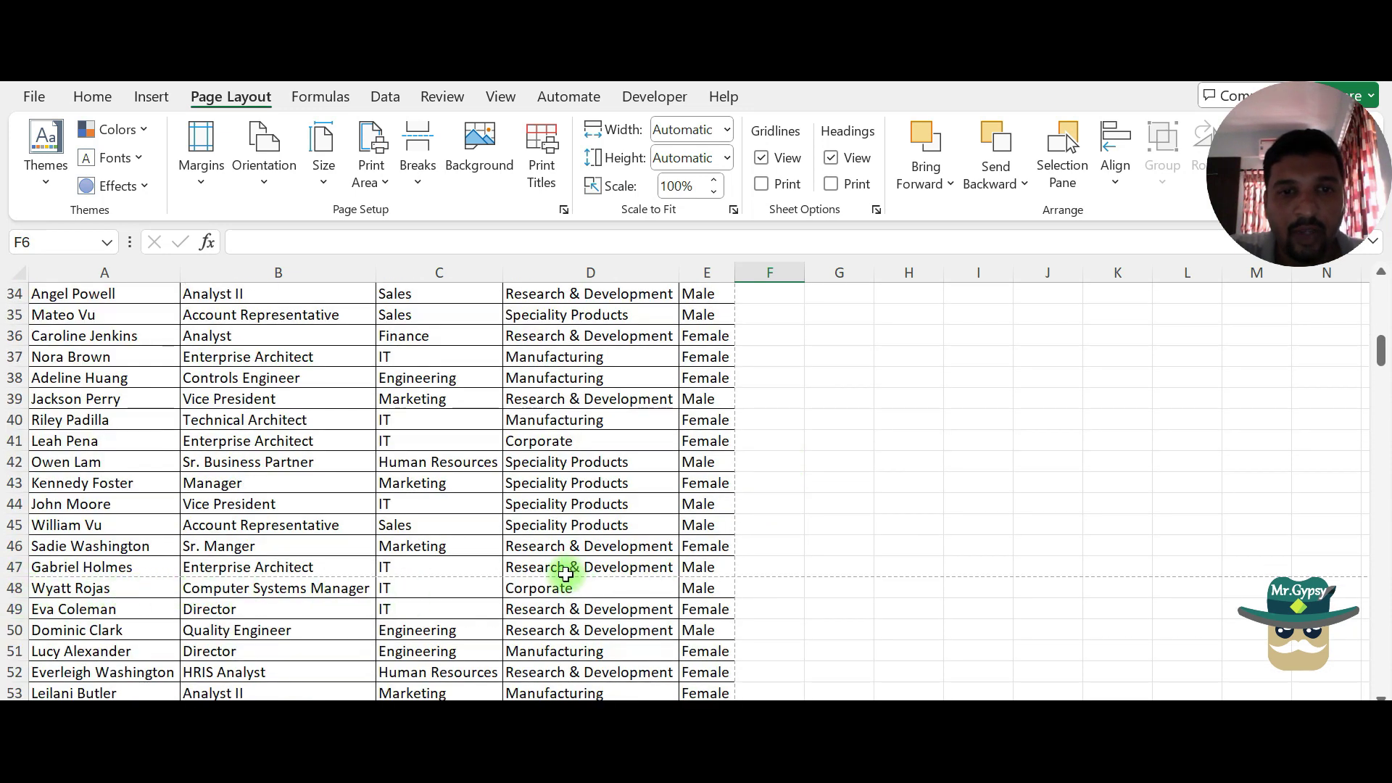
pyautogui.scroll(-7, 599, 557)
pyautogui.scroll(-1, 598, 557)
pyautogui.scroll(5, 598, 557)
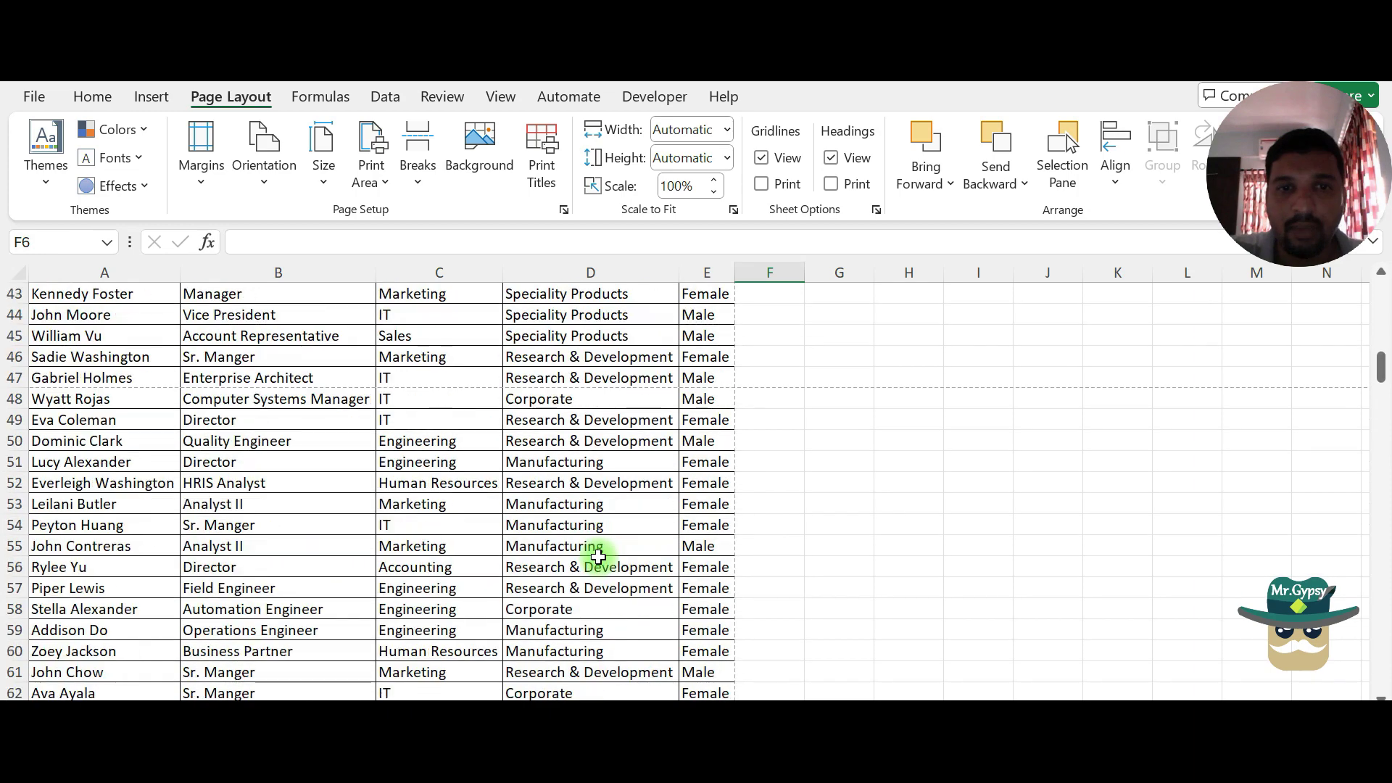
pyautogui.scroll(5, 598, 557)
pyautogui.scroll(9, 599, 557)
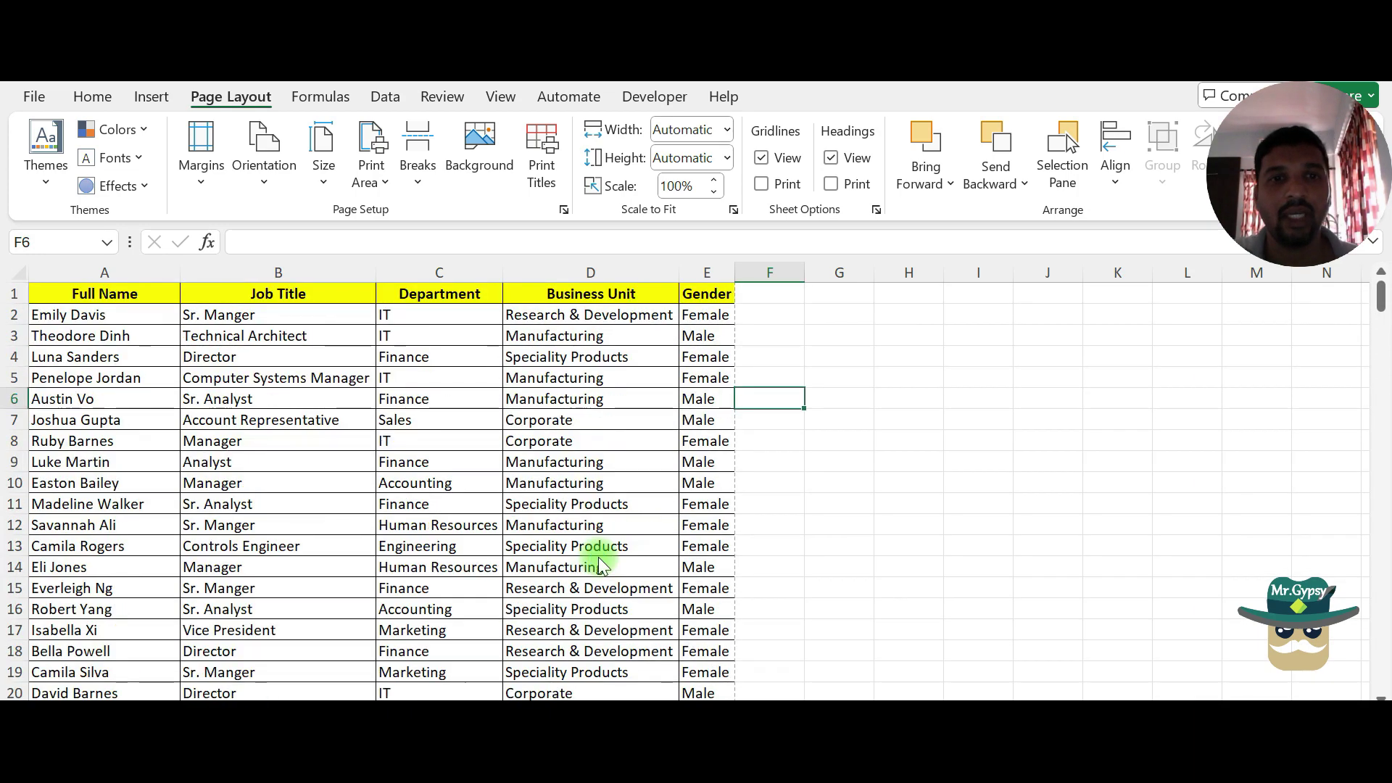
pyautogui.hotkey('ctrl', 'p')
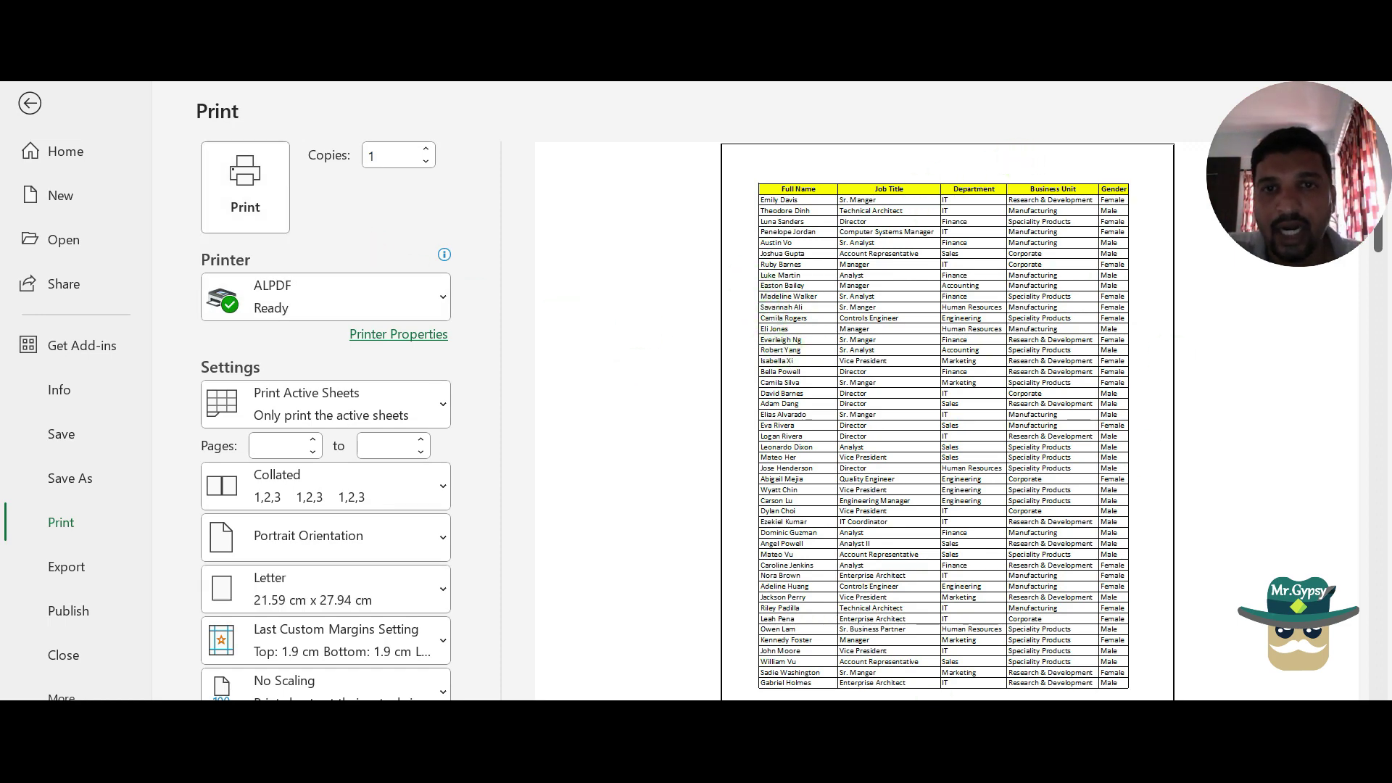
# Scroll to the last print preview page, go back to the worksheet, and scroll through it.
pyautogui.scroll(-1, 947, 420)
pyautogui.scroll(-1, 947, 421)
pyautogui.scroll(-1, 947, 420)
pyautogui.scroll(-1, 947, 420)
pyautogui.scroll(-1, 947, 421)
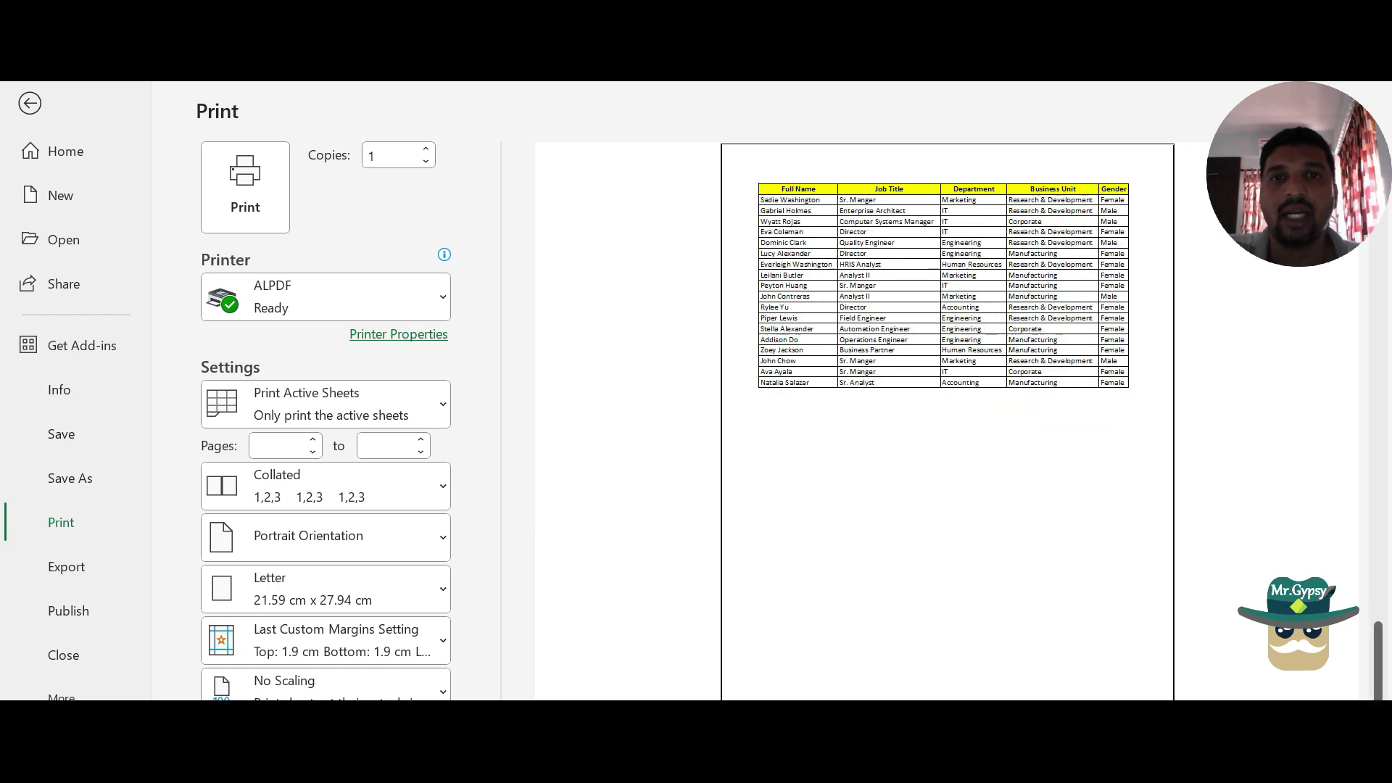
pyautogui.click(28, 106)
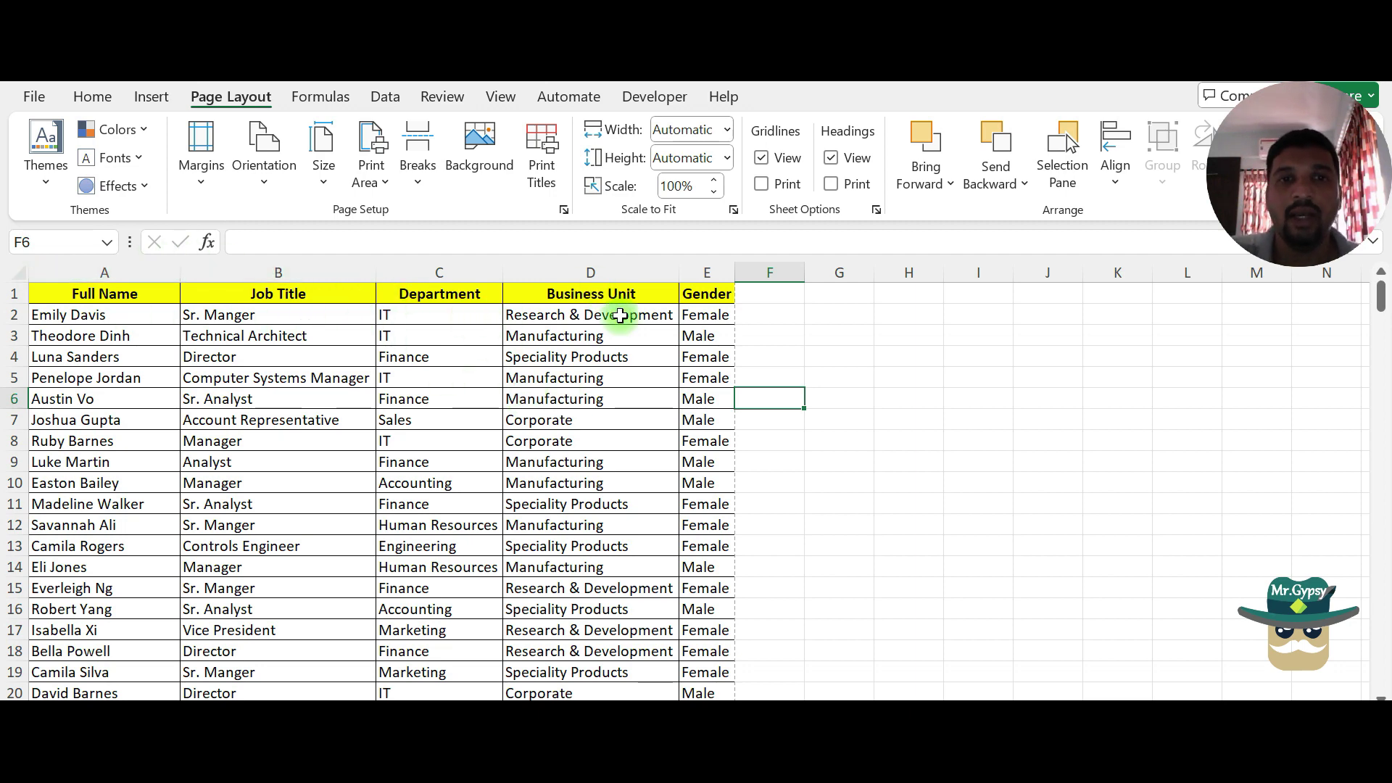
pyautogui.scroll(-4, 620, 313)
pyautogui.scroll(-4, 622, 319)
pyautogui.scroll(-3, 613, 338)
pyautogui.scroll(-3, 607, 351)
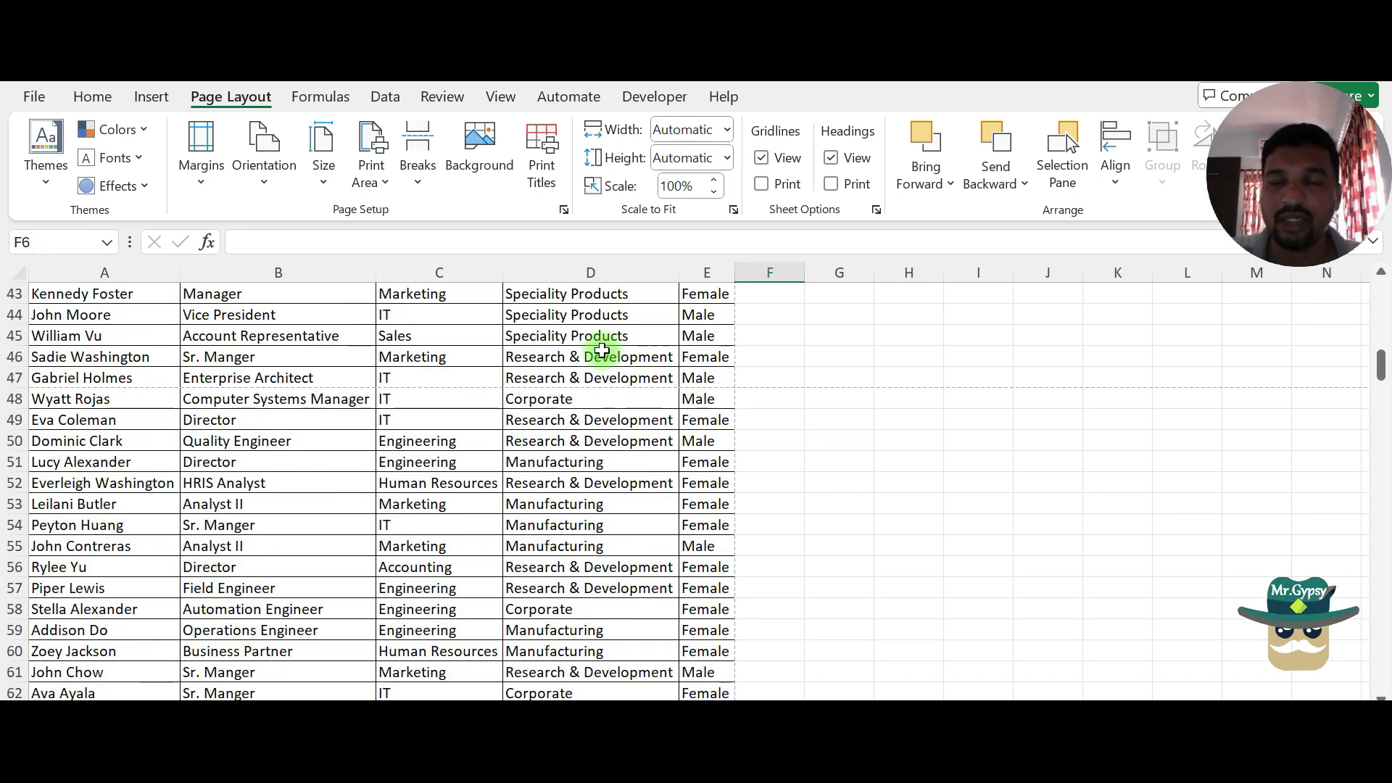
pyautogui.scroll(9, 602, 351)
pyautogui.scroll(5, 591, 352)
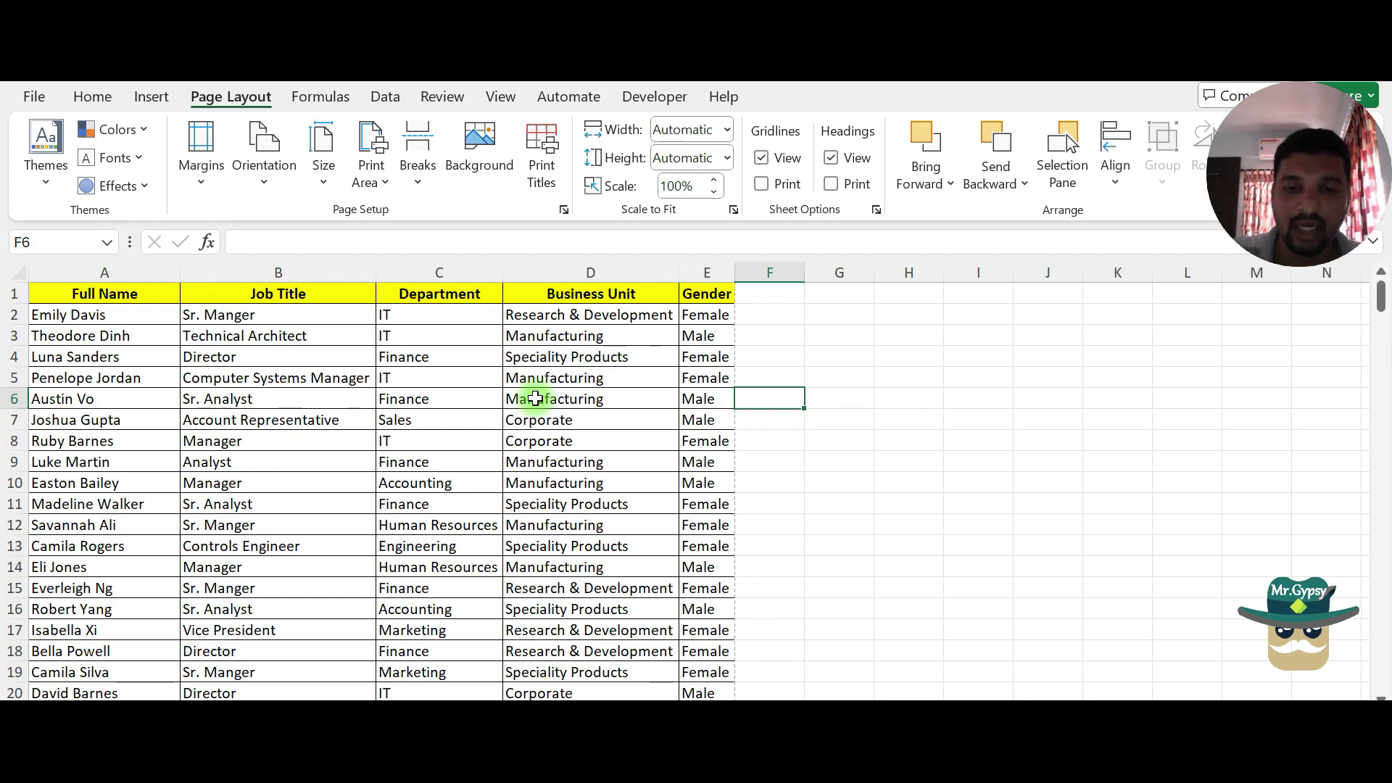
# Fill in the Print Pages from/to boxes to limit the page range, then return to the worksheet.
pyautogui.hotkey('ctrl', 'p')
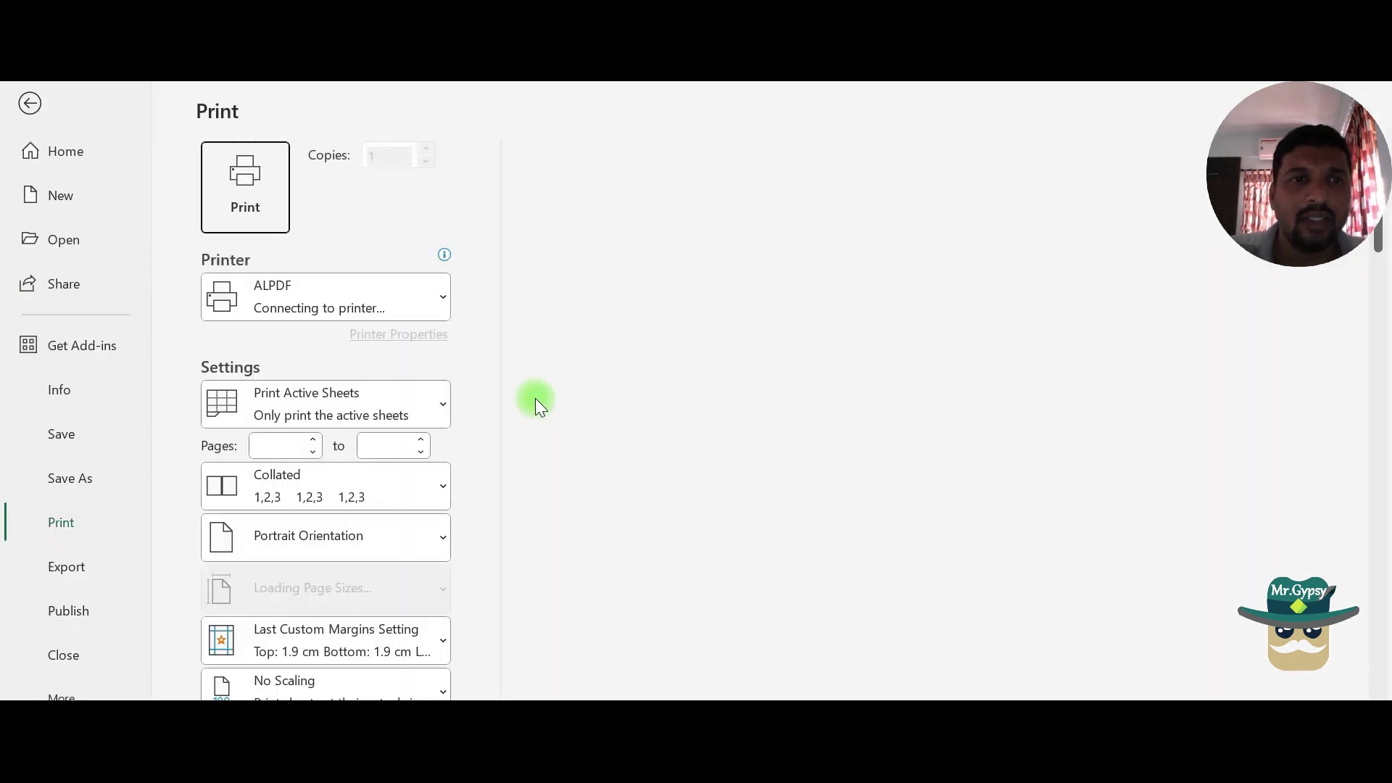
pyautogui.click(30, 105)
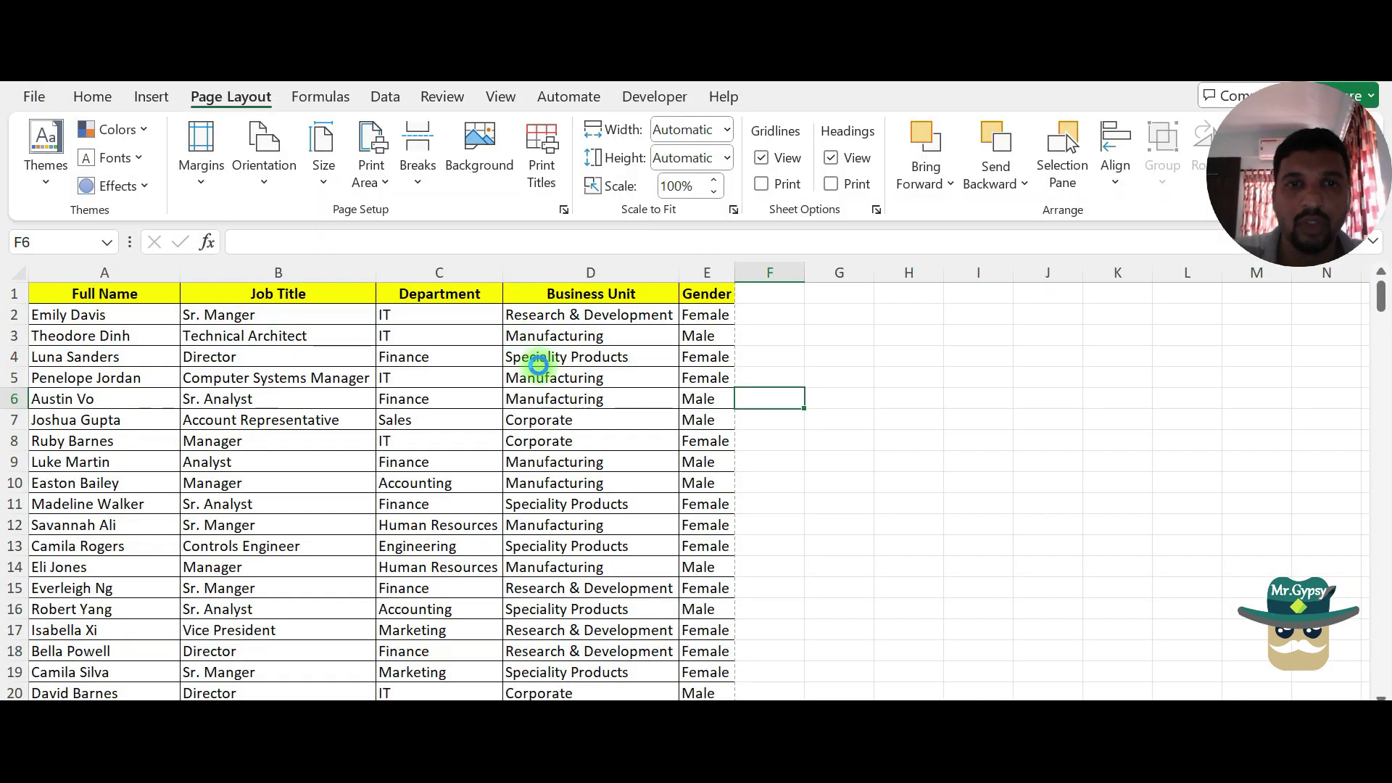
pyautogui.hotkey('ctrl', 'p')
pyautogui.click(290, 448)
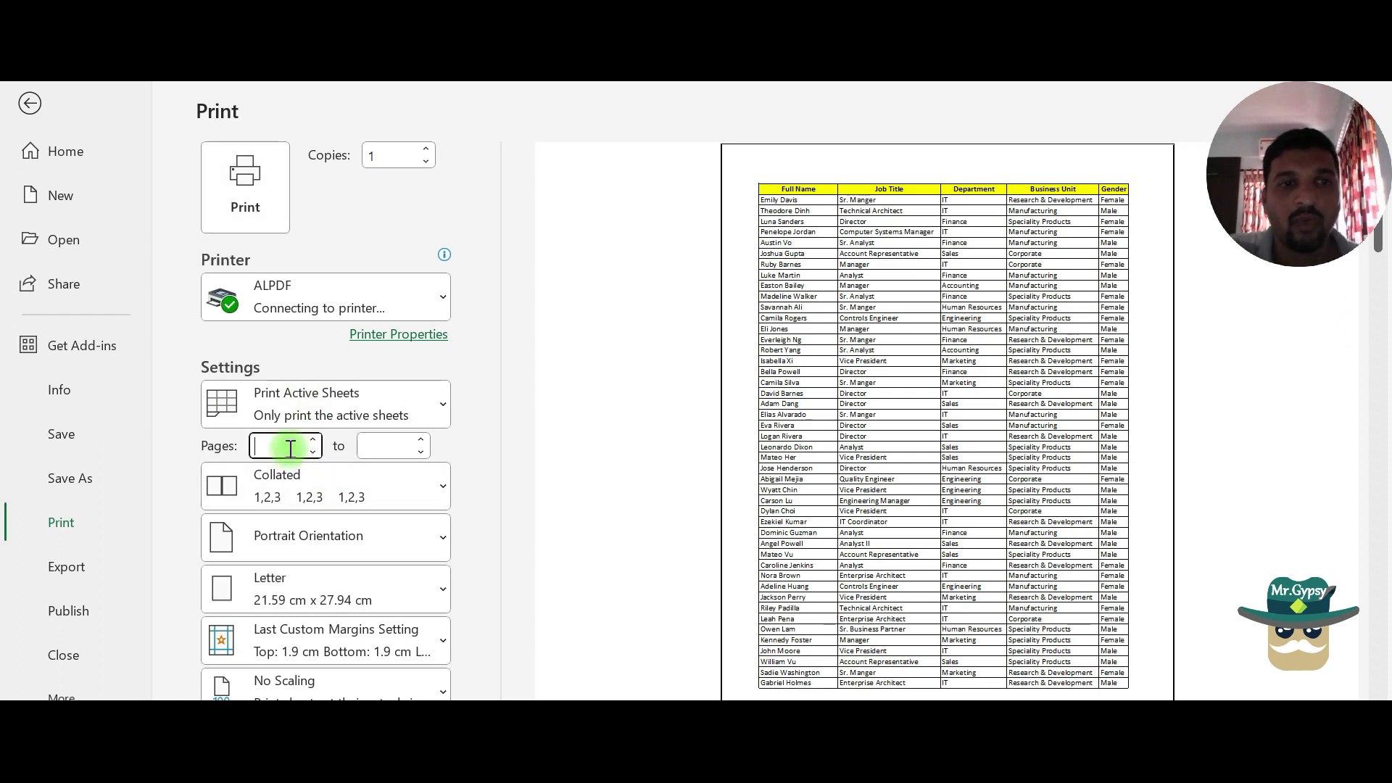
pyautogui.write('1')
pyautogui.click(383, 448)
pyautogui.write('1')
pyautogui.write('2')
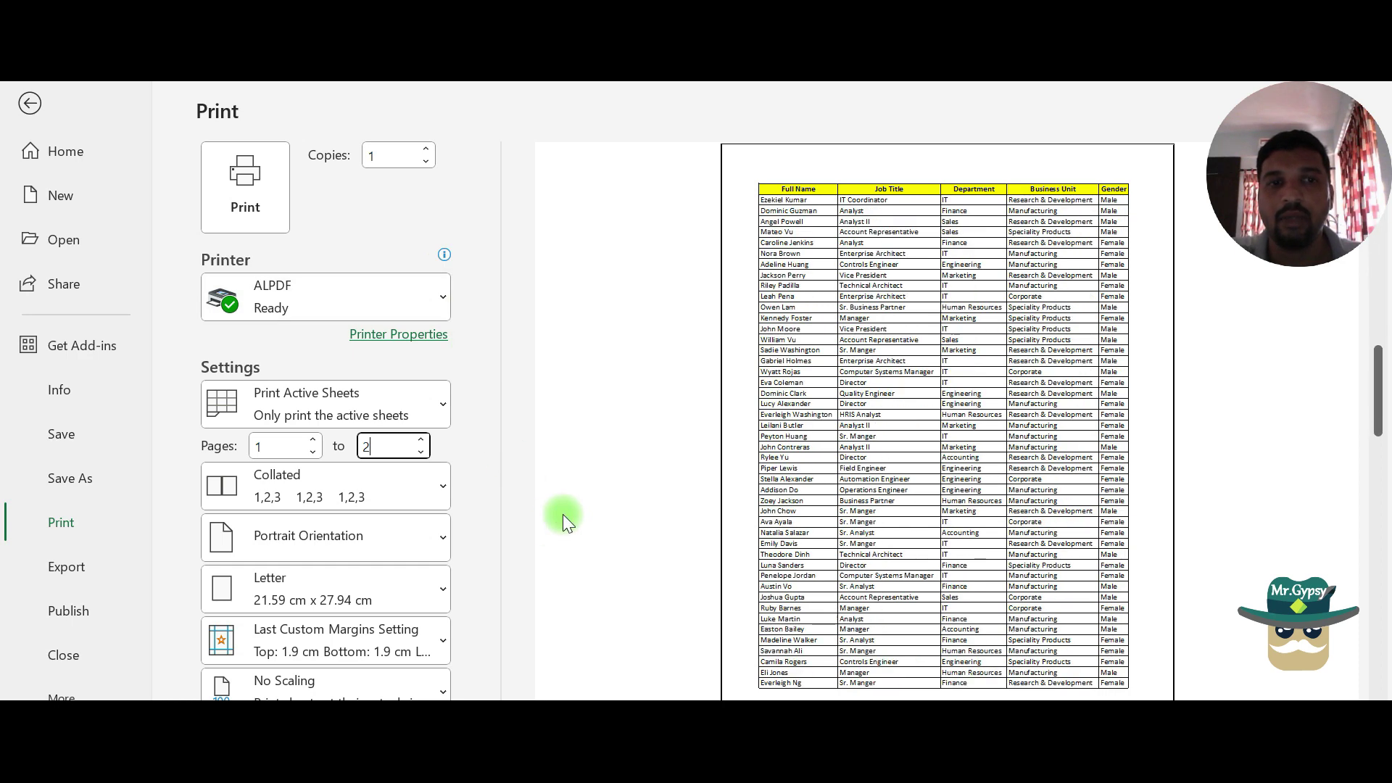
pyautogui.click(29, 104)
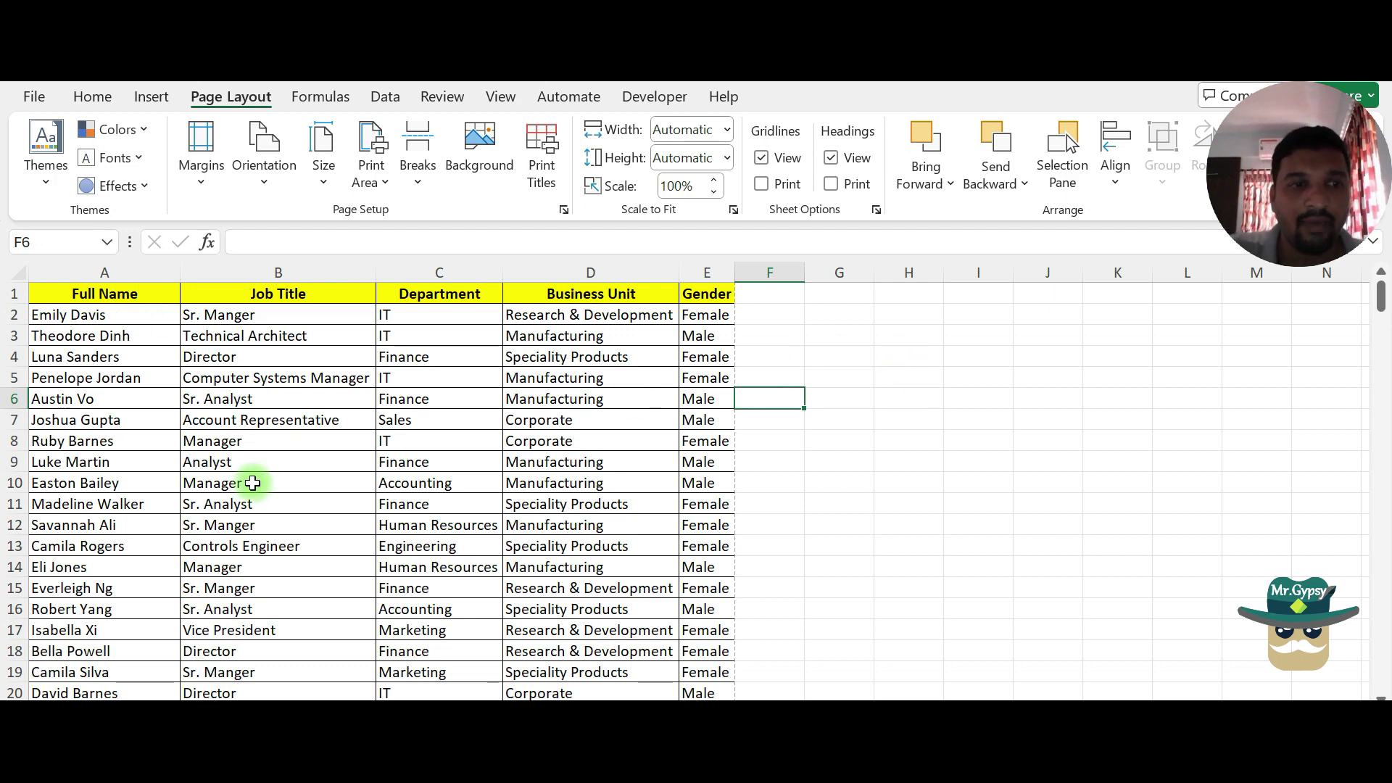
# Set the Page Setup print area to $A$1:$E$20 by dragging over the range, and confirm.
pyautogui.scroll(-1, 149, 669)
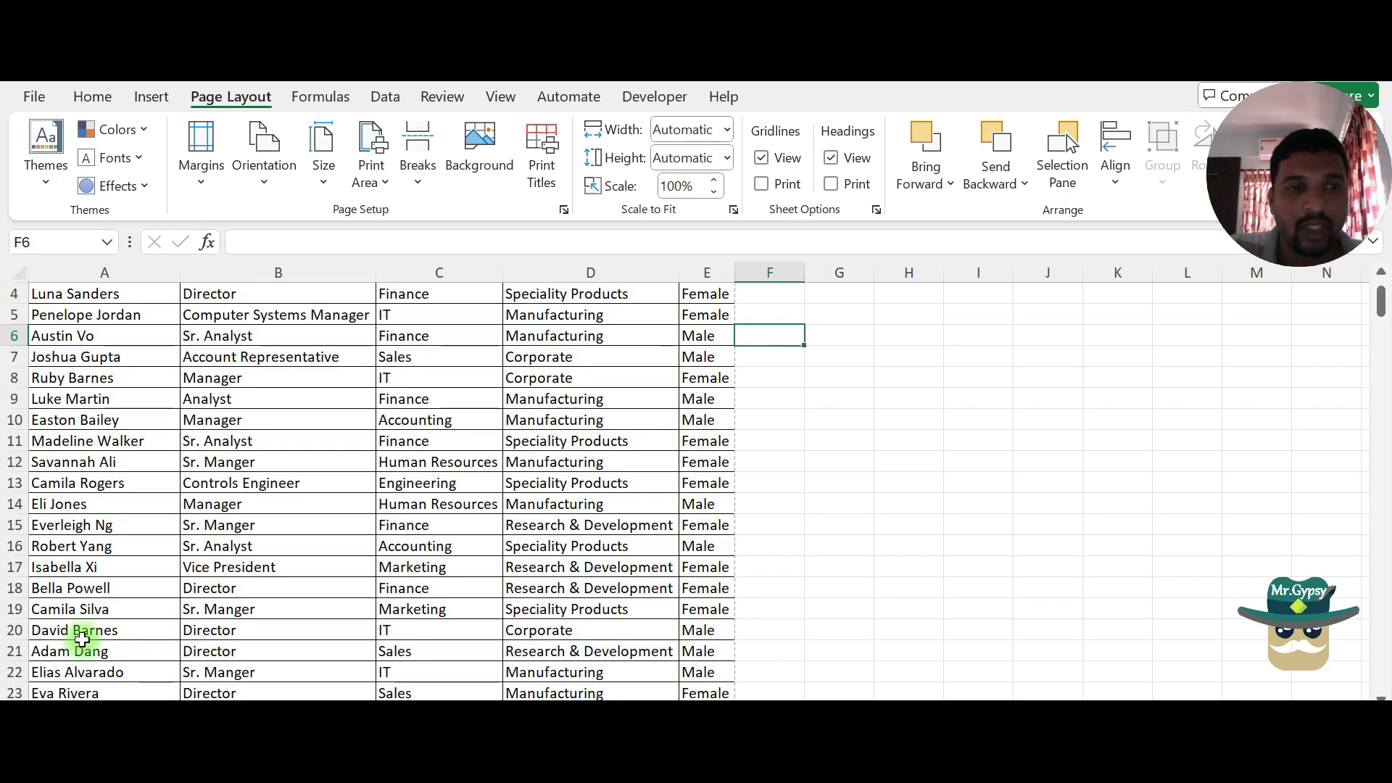
pyautogui.scroll(1, 986, 470)
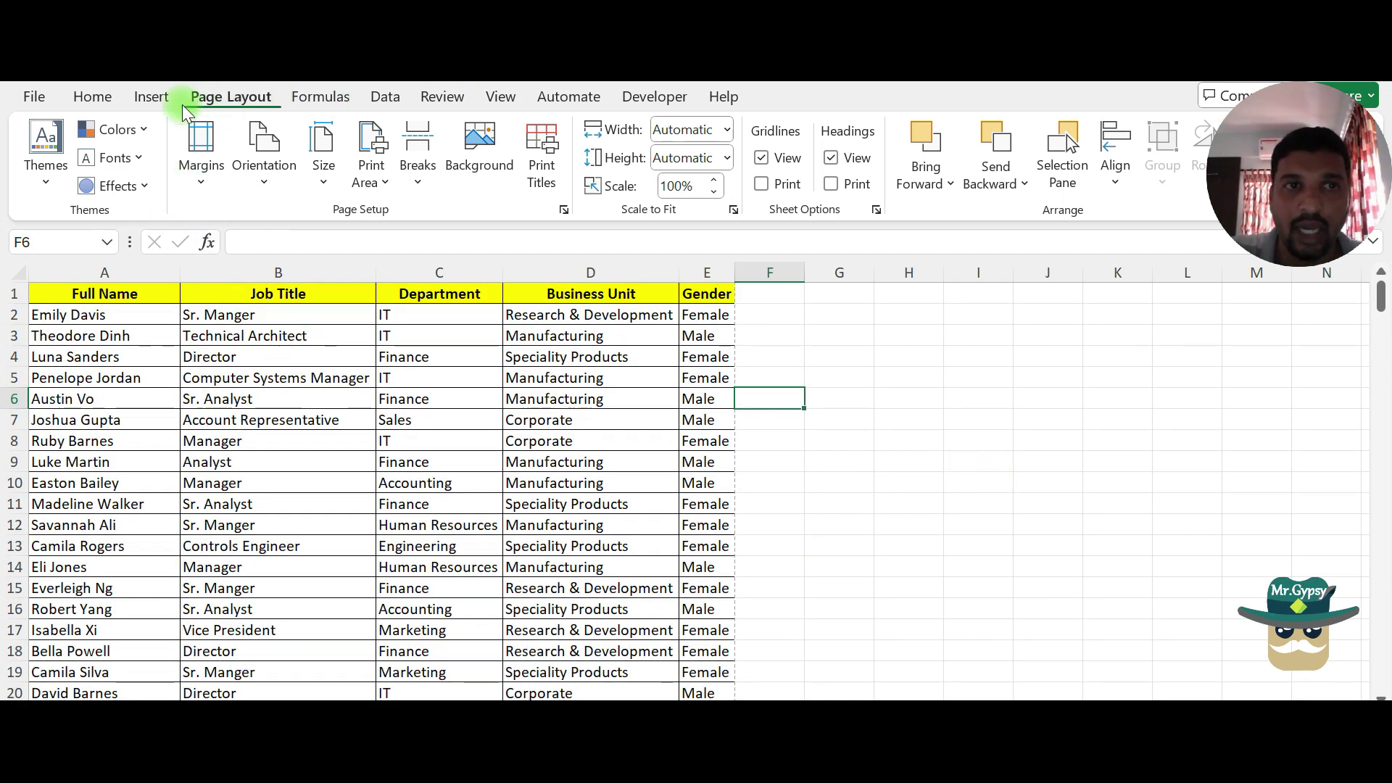
pyautogui.click(545, 165)
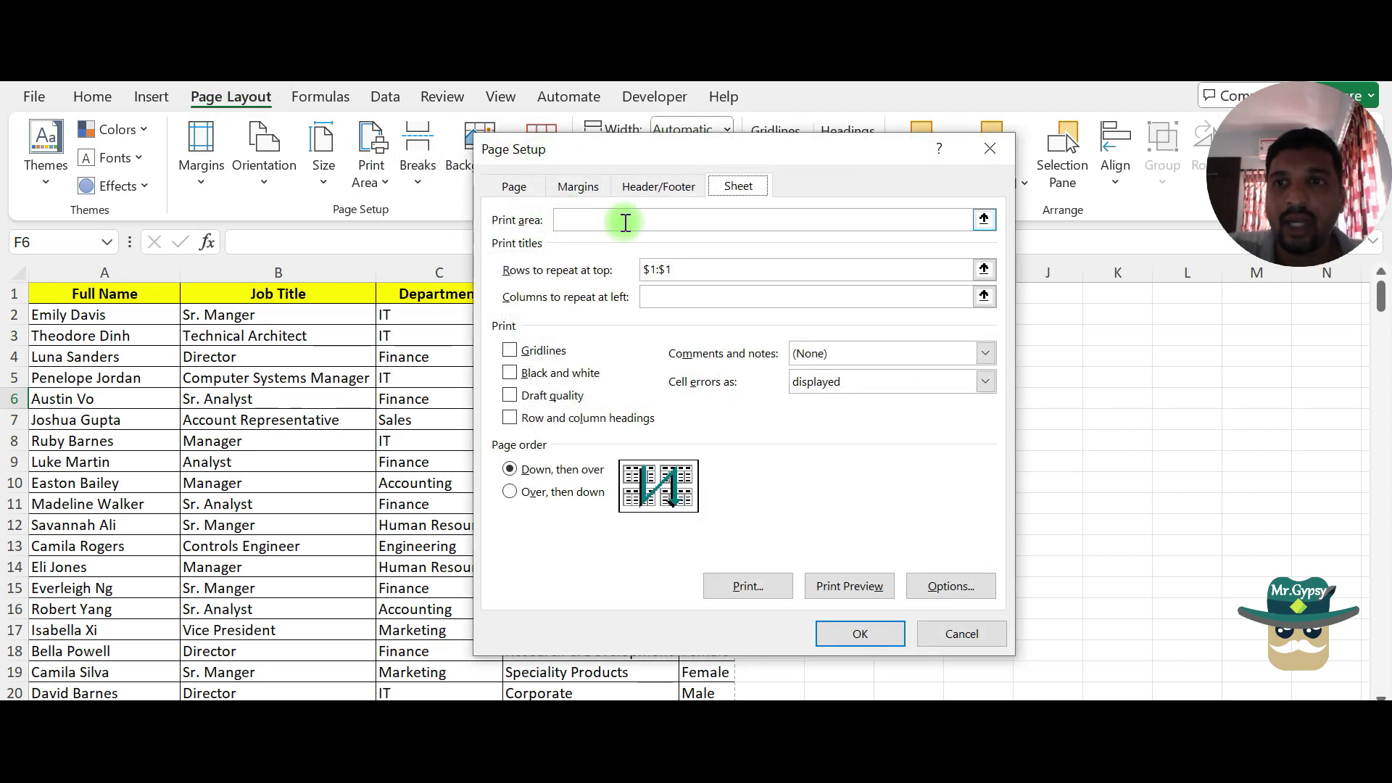
pyautogui.click(623, 220)
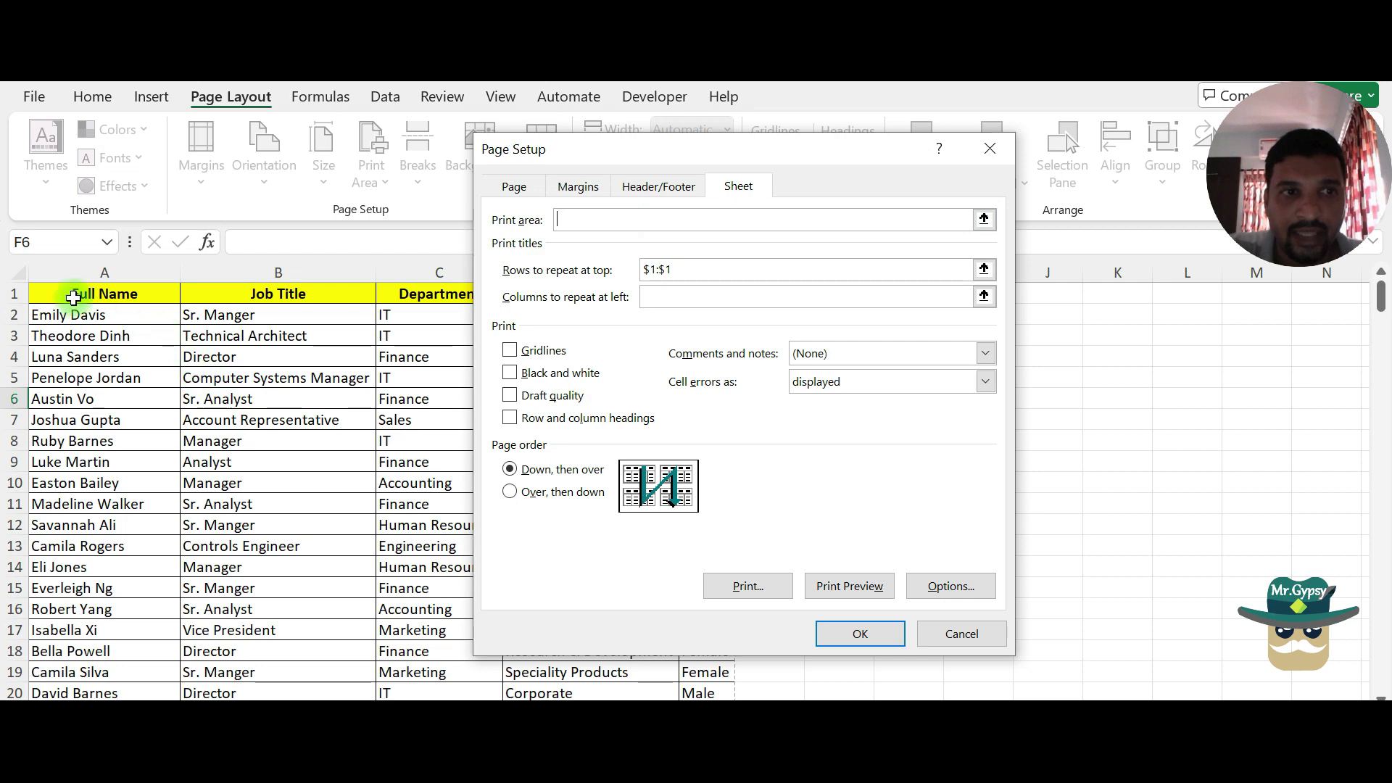
pyautogui.moveTo(40, 293); pyautogui.dragTo(725, 676)
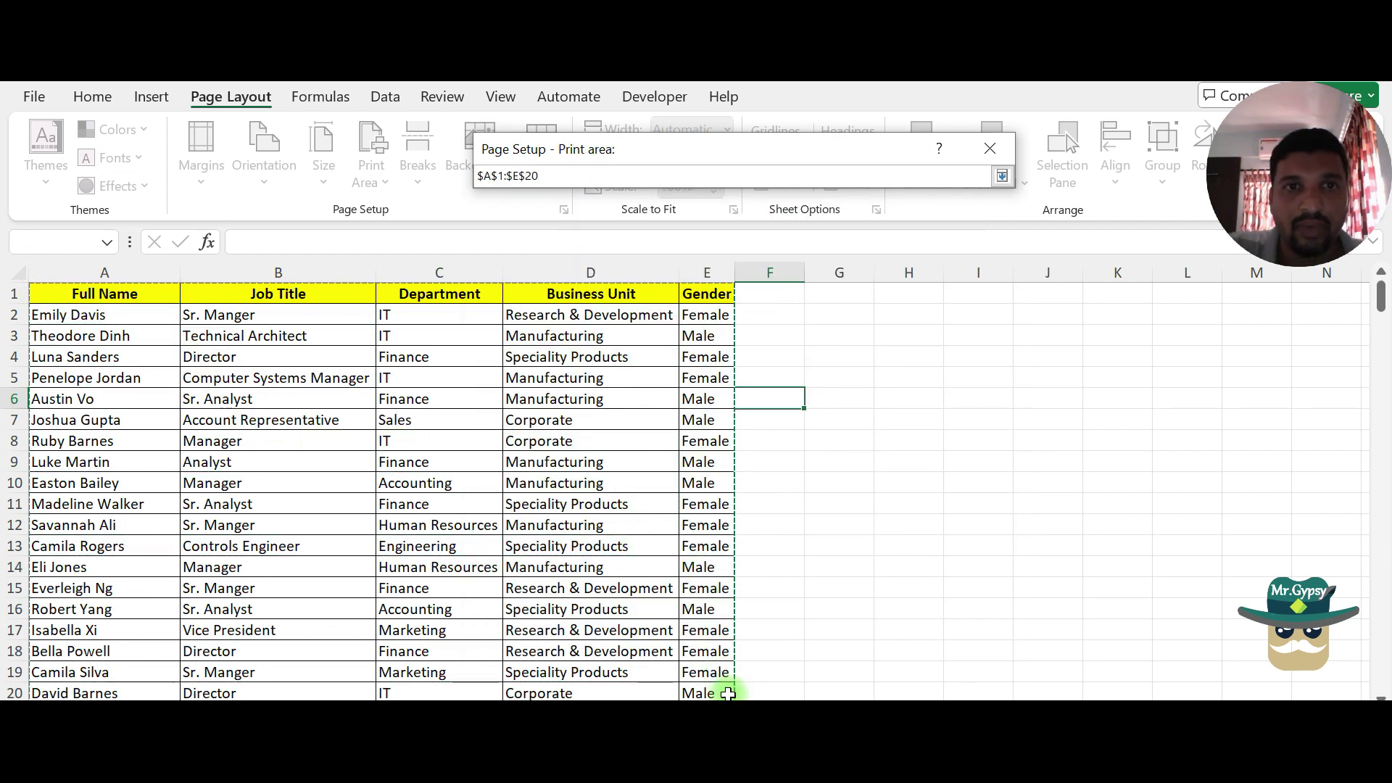
pyautogui.moveTo(725, 676); pyautogui.dragTo(729, 692)
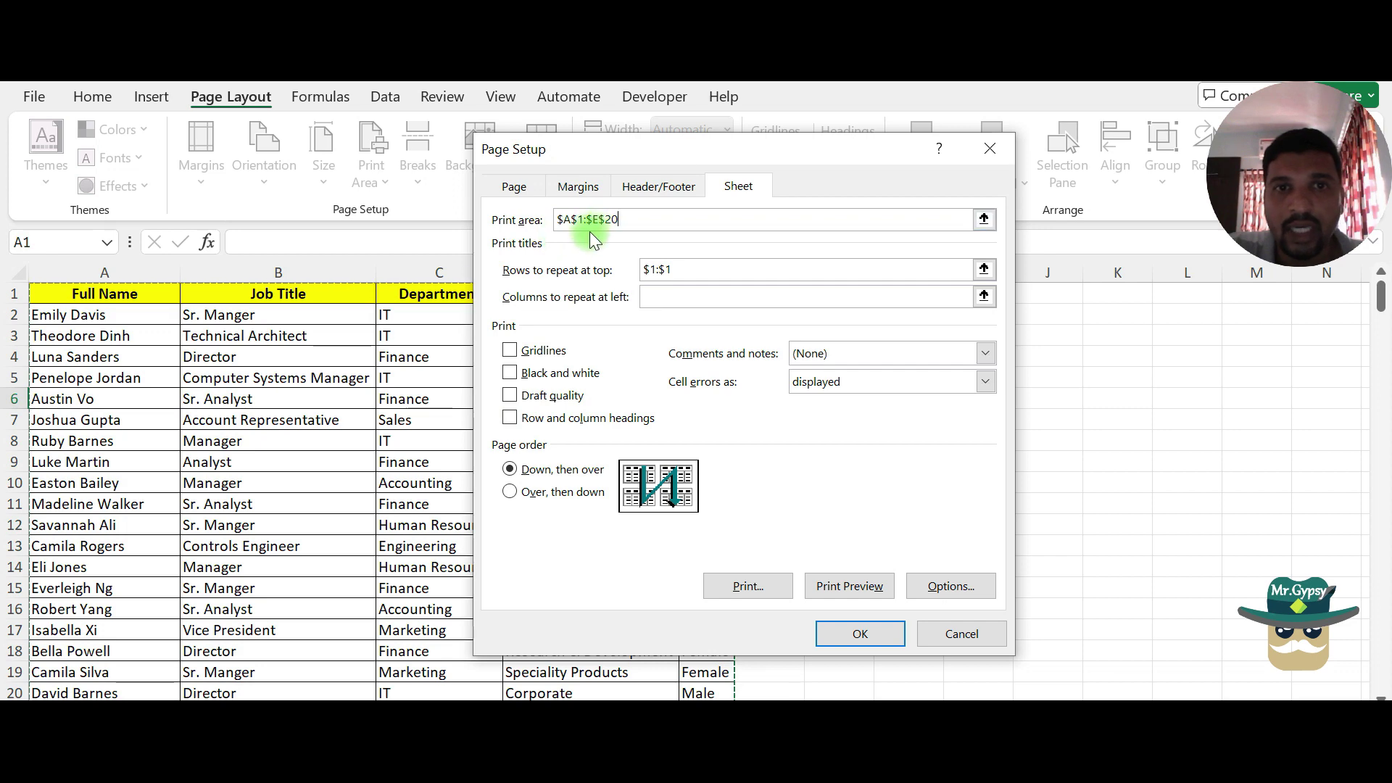
pyautogui.click(891, 629)
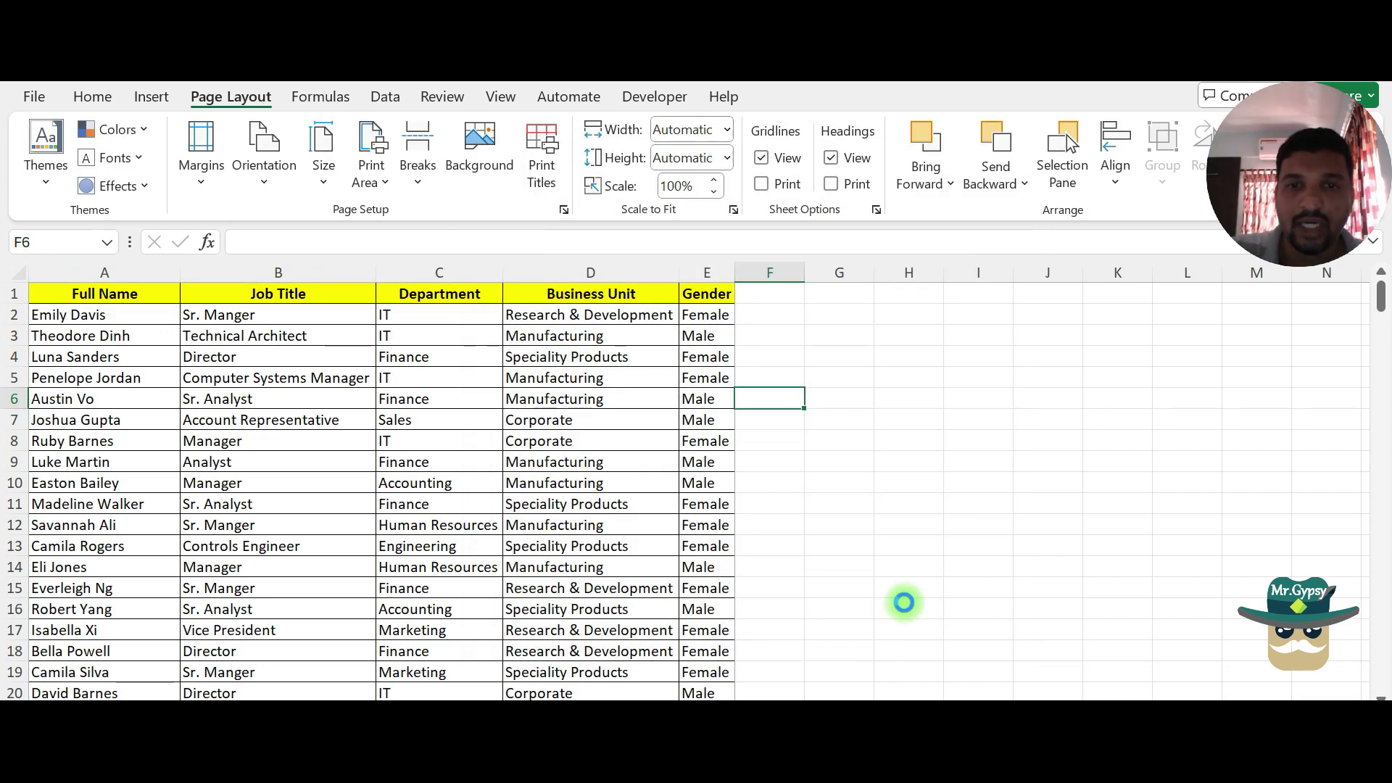
pyautogui.hotkey('ctrl', 'p')
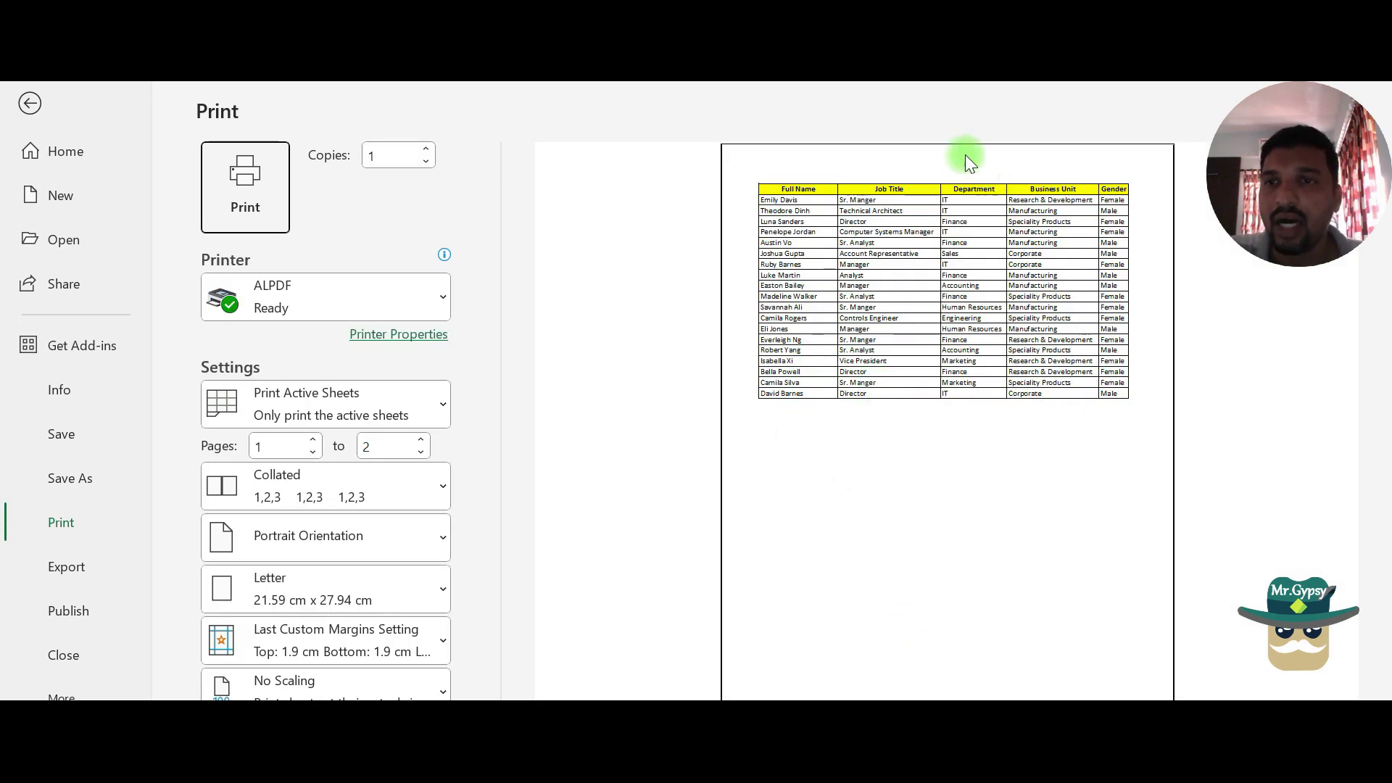
pyautogui.click(30, 103)
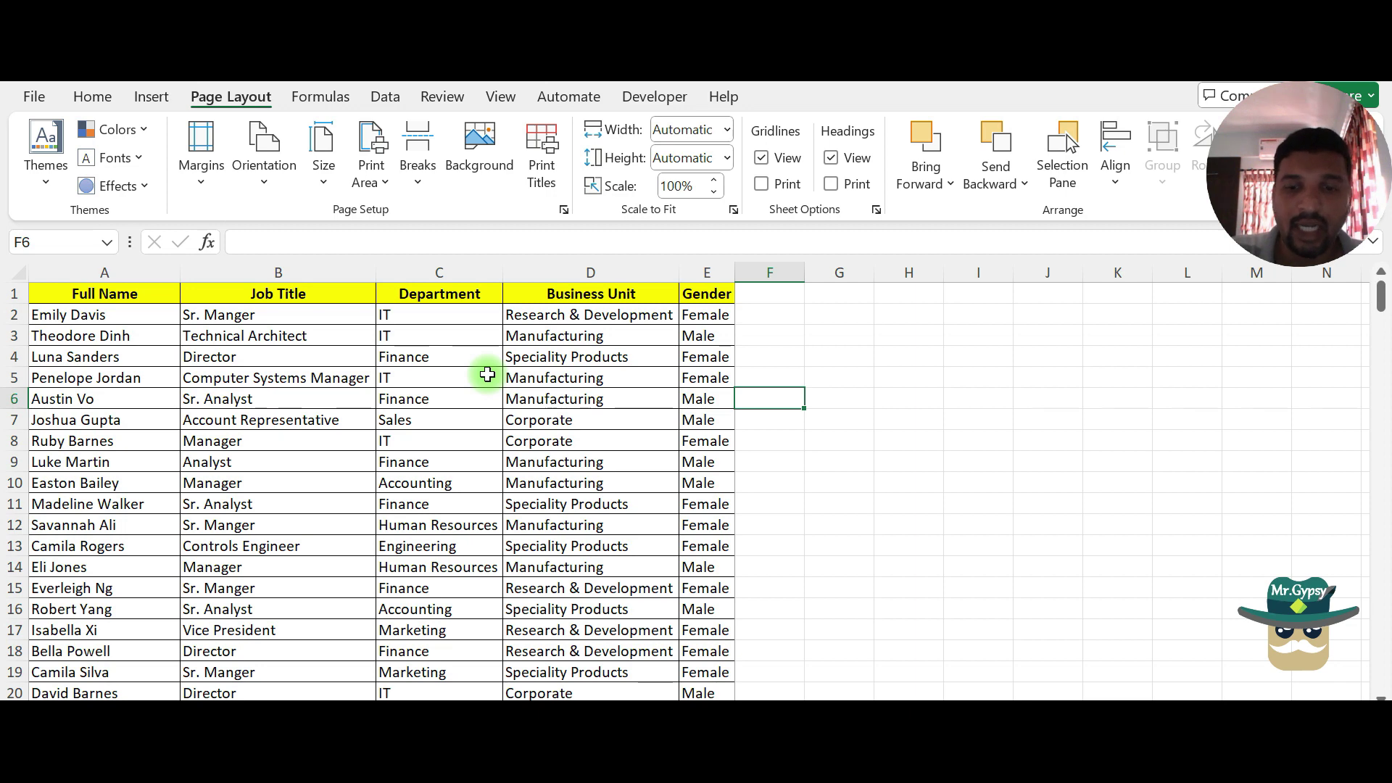
pyautogui.hotkey('ctrl', 'p')
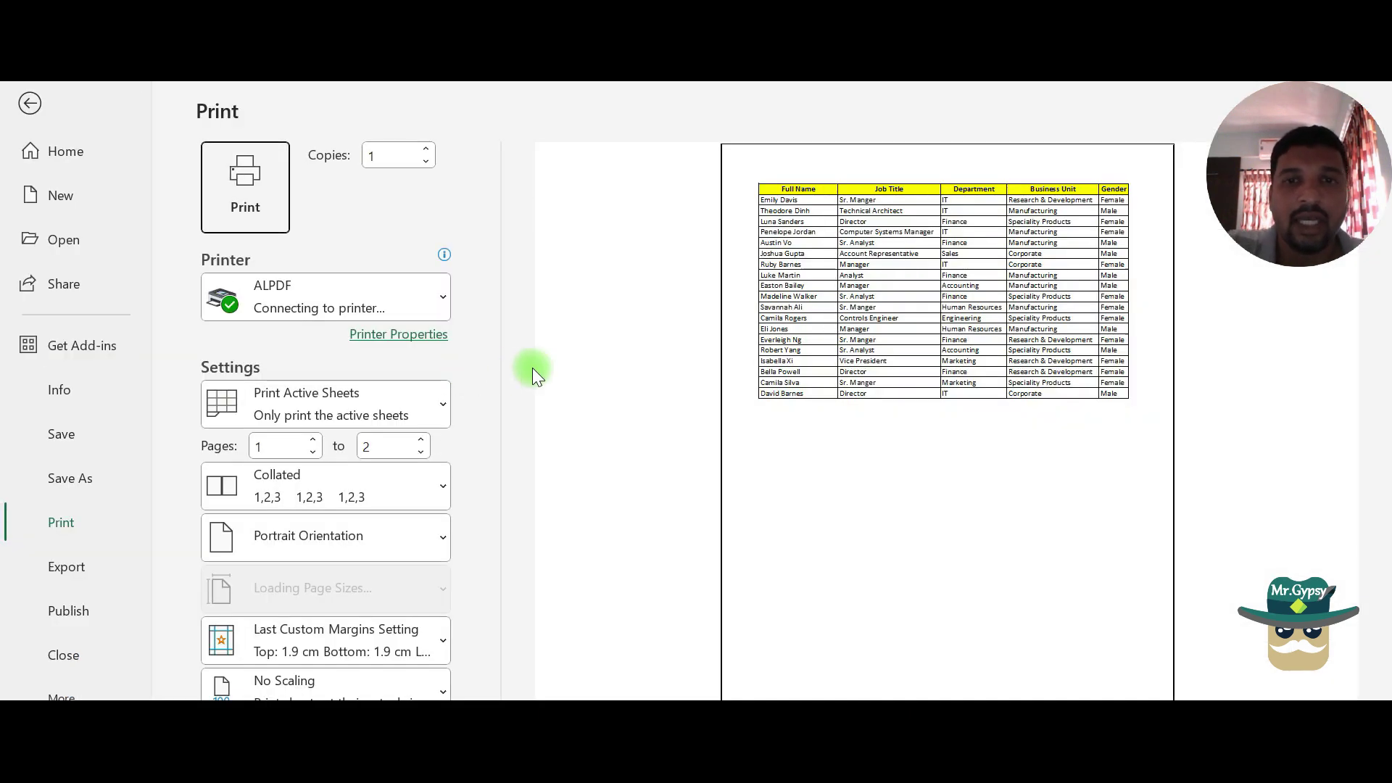
pyautogui.click(31, 102)
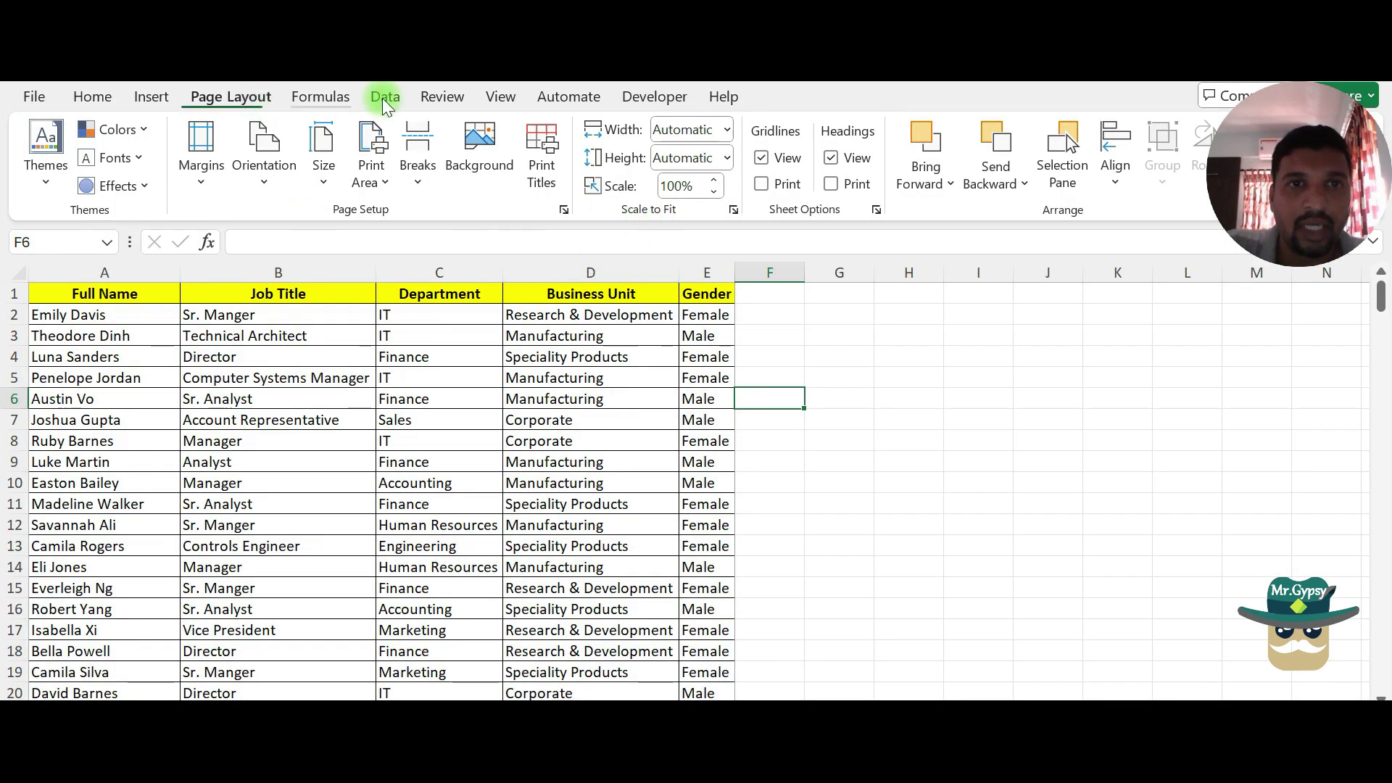
# Clear the A1:E20 print area, keeping $1:$1 as repeat rows, then check Print Preview.
pyautogui.click(542, 156)
pyautogui.click(739, 276)
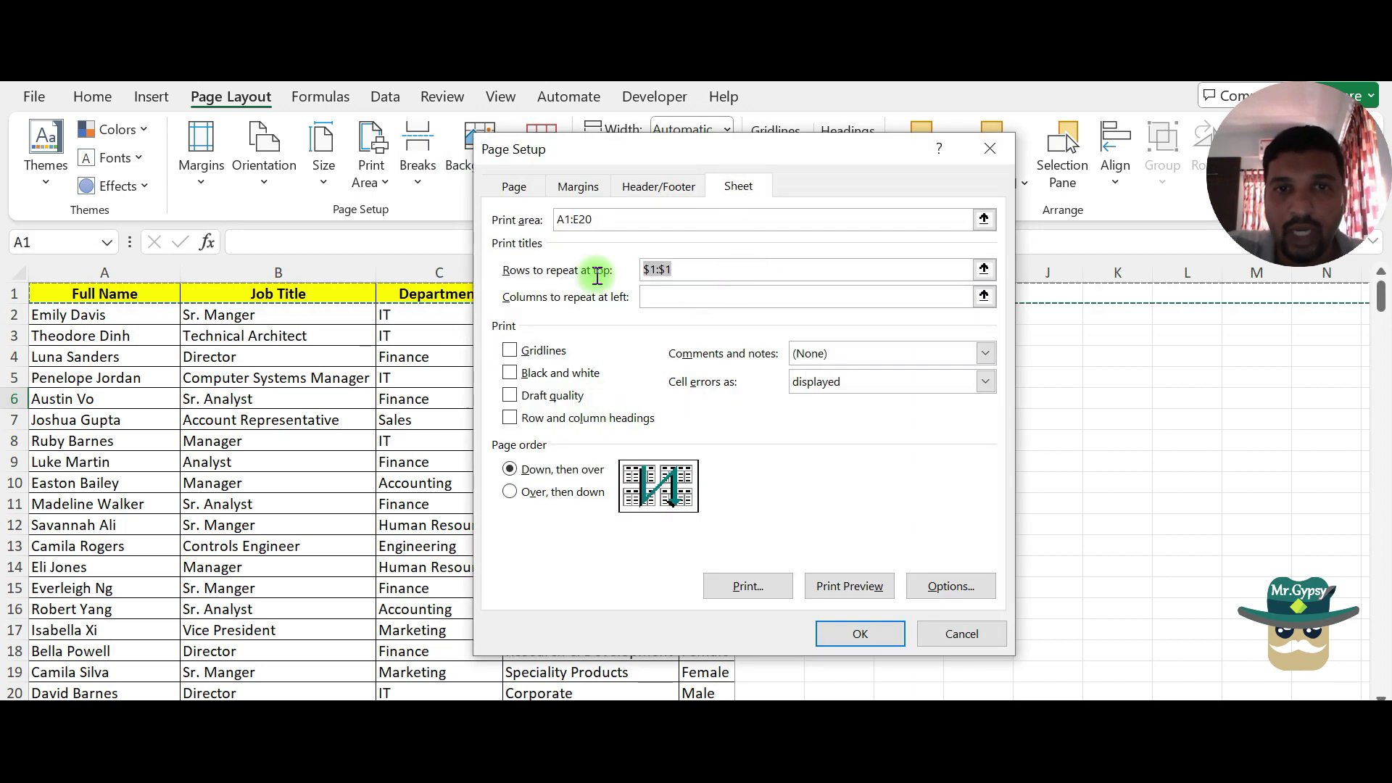
pyautogui.click(601, 220)
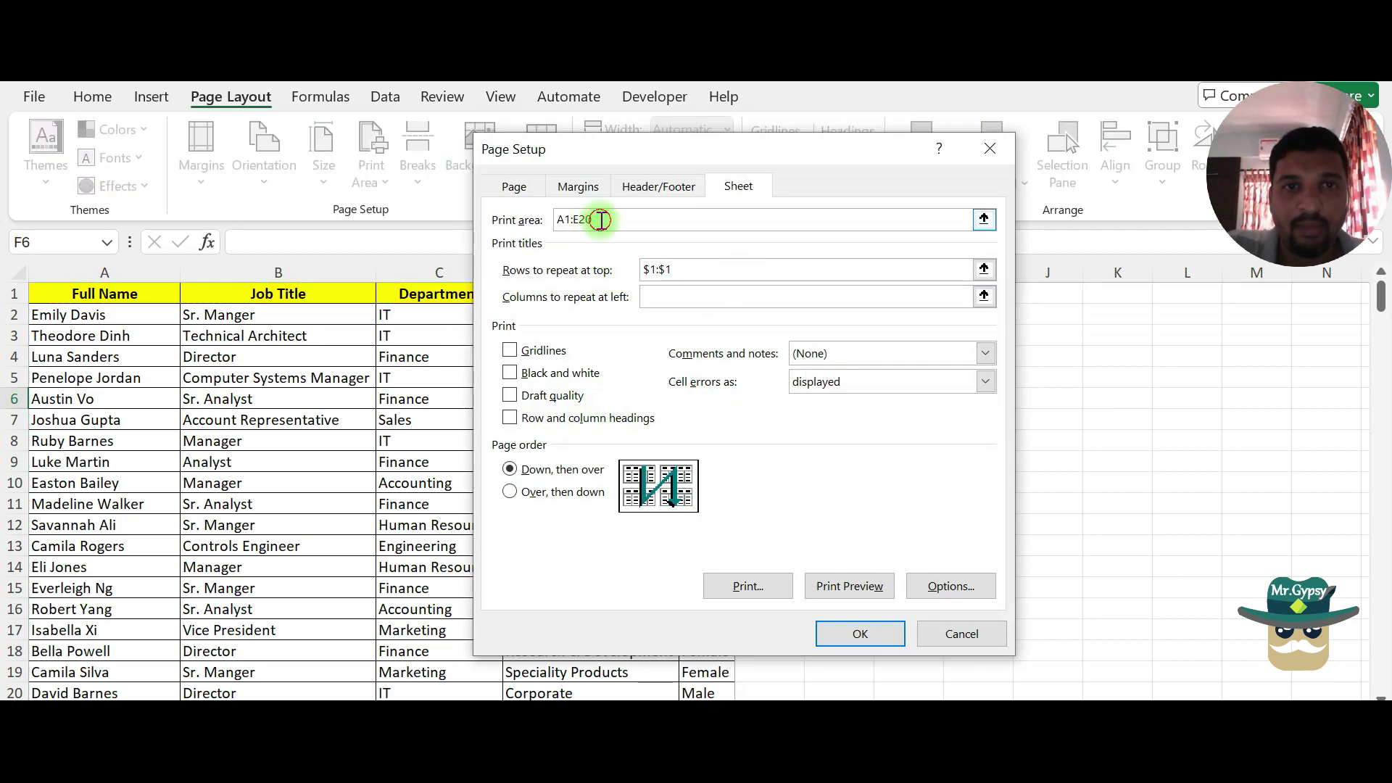
pyautogui.click(514, 190)
pyautogui.click(1099, 457)
pyautogui.click(813, 227)
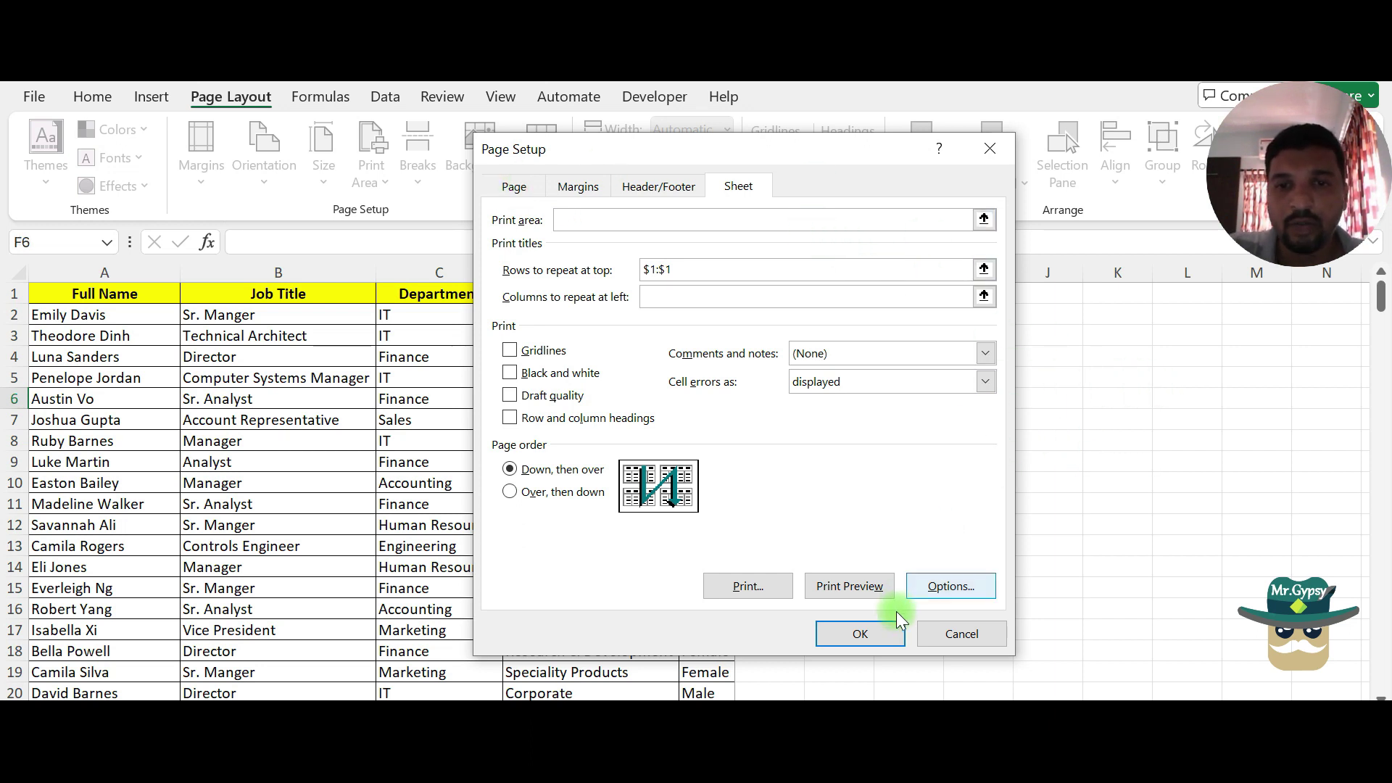
pyautogui.click(871, 633)
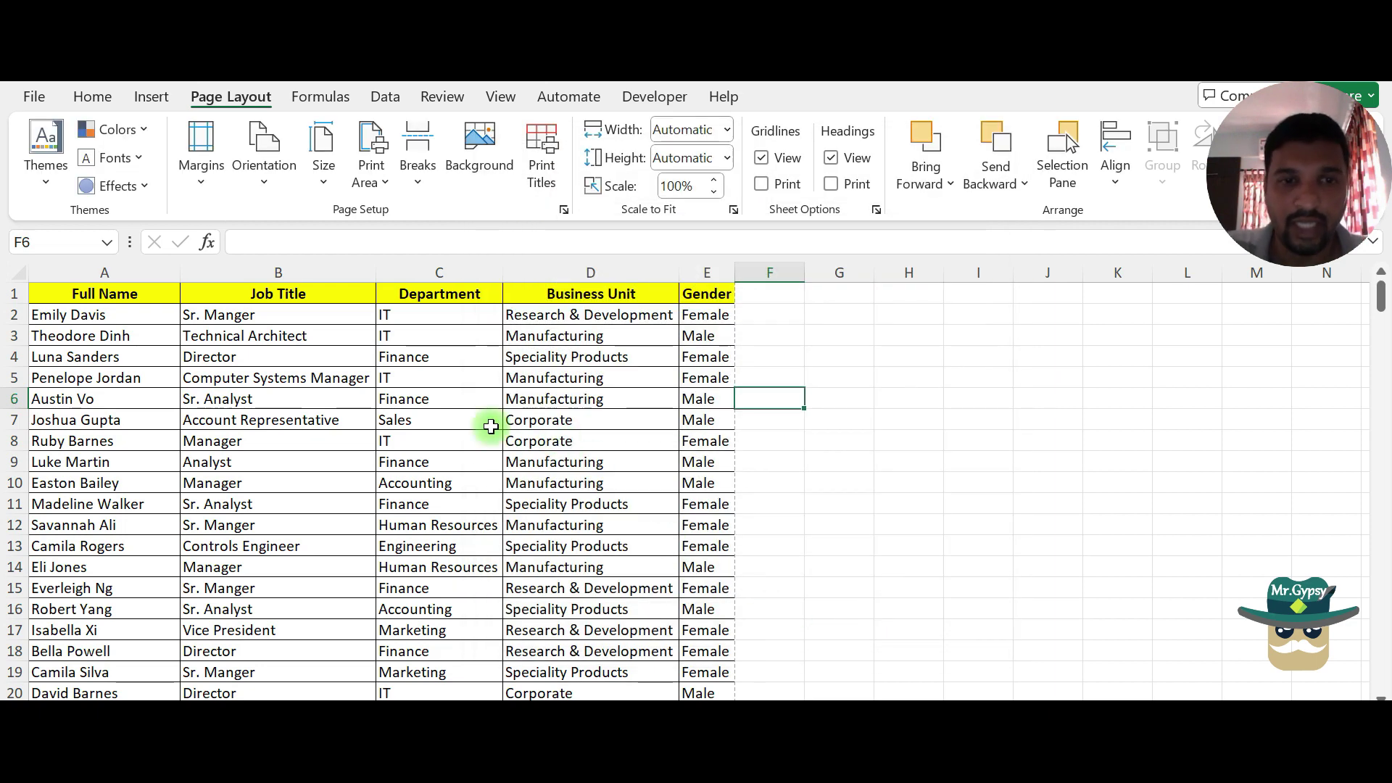
pyautogui.hotkey('ctrl', 'p')
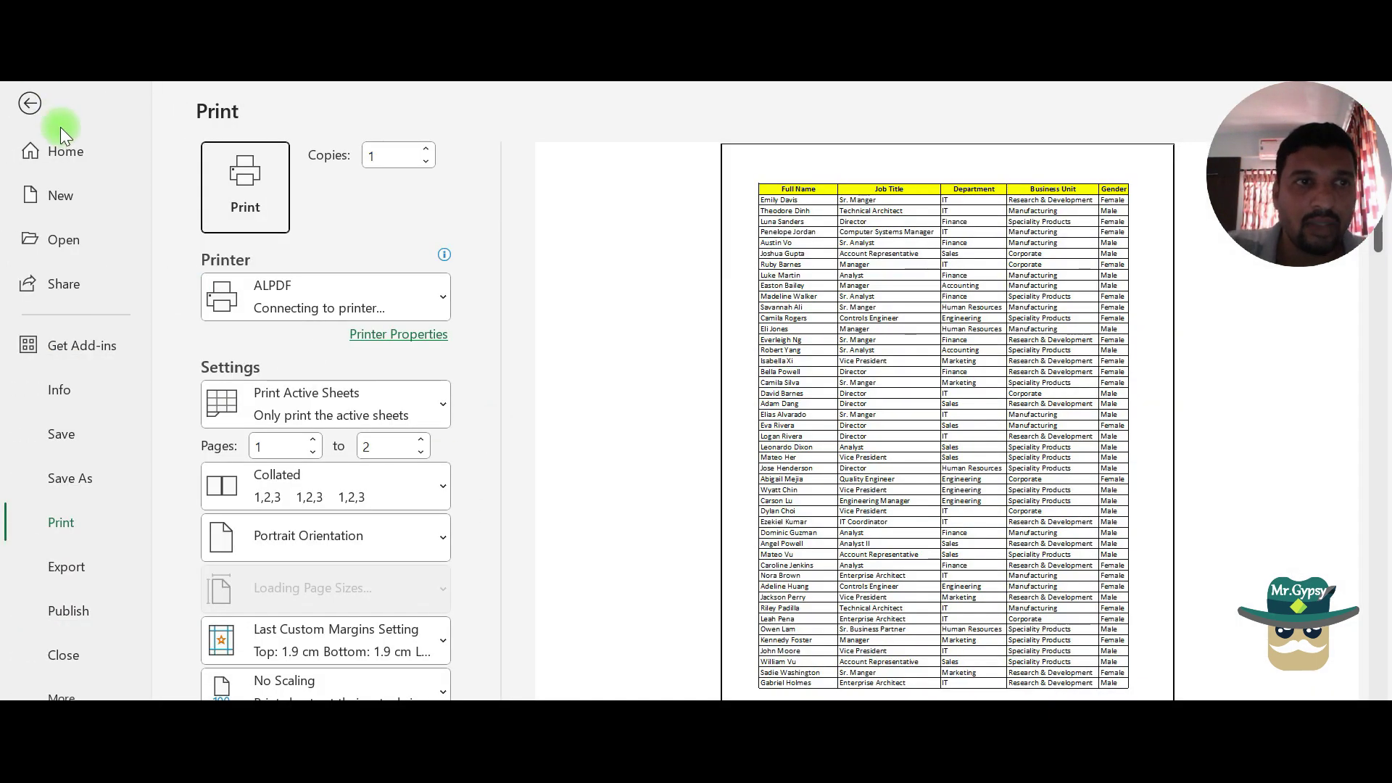
pyautogui.click(27, 108)
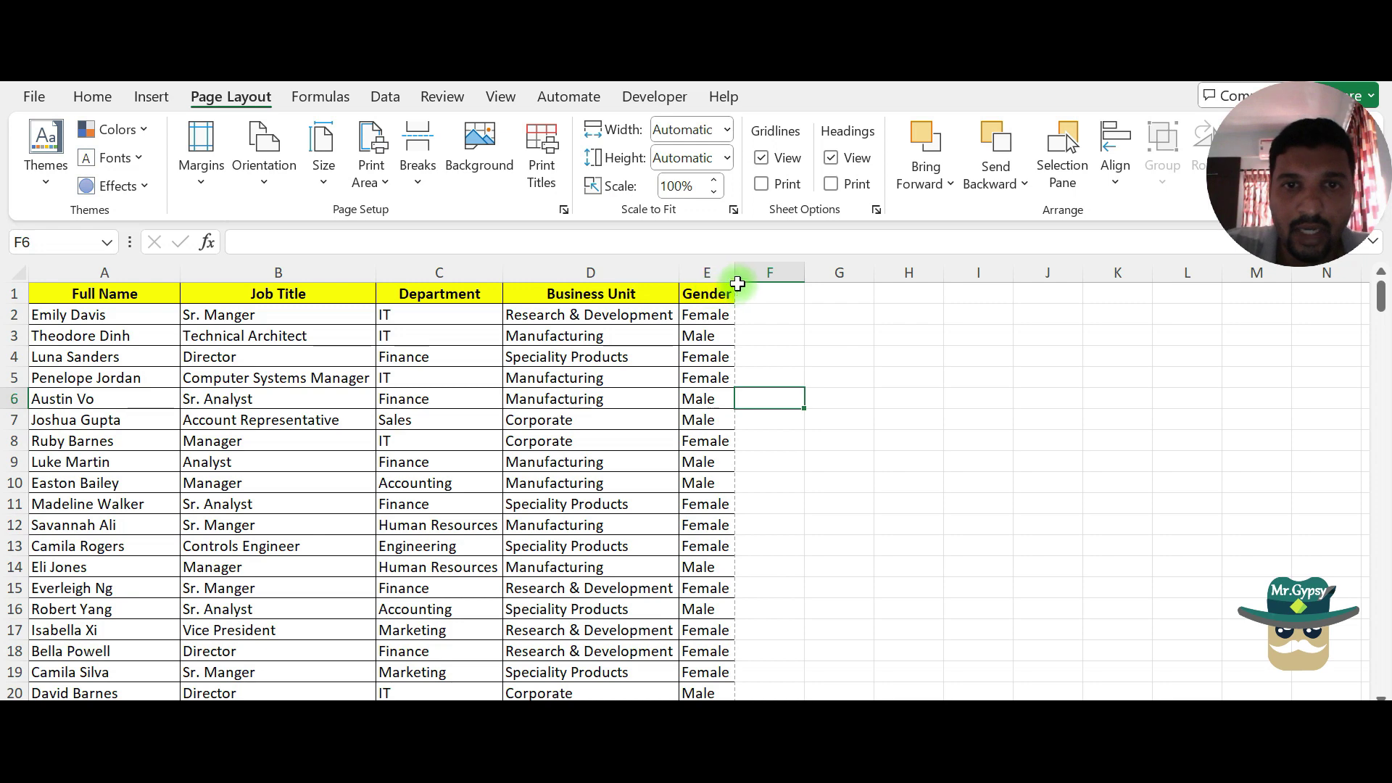
# Widen the Gender, Department and Job Title columns by dragging their header borders.
pyautogui.moveTo(735, 275); pyautogui.dragTo(936, 275)
pyautogui.moveTo(503, 279); pyautogui.dragTo(589, 276)
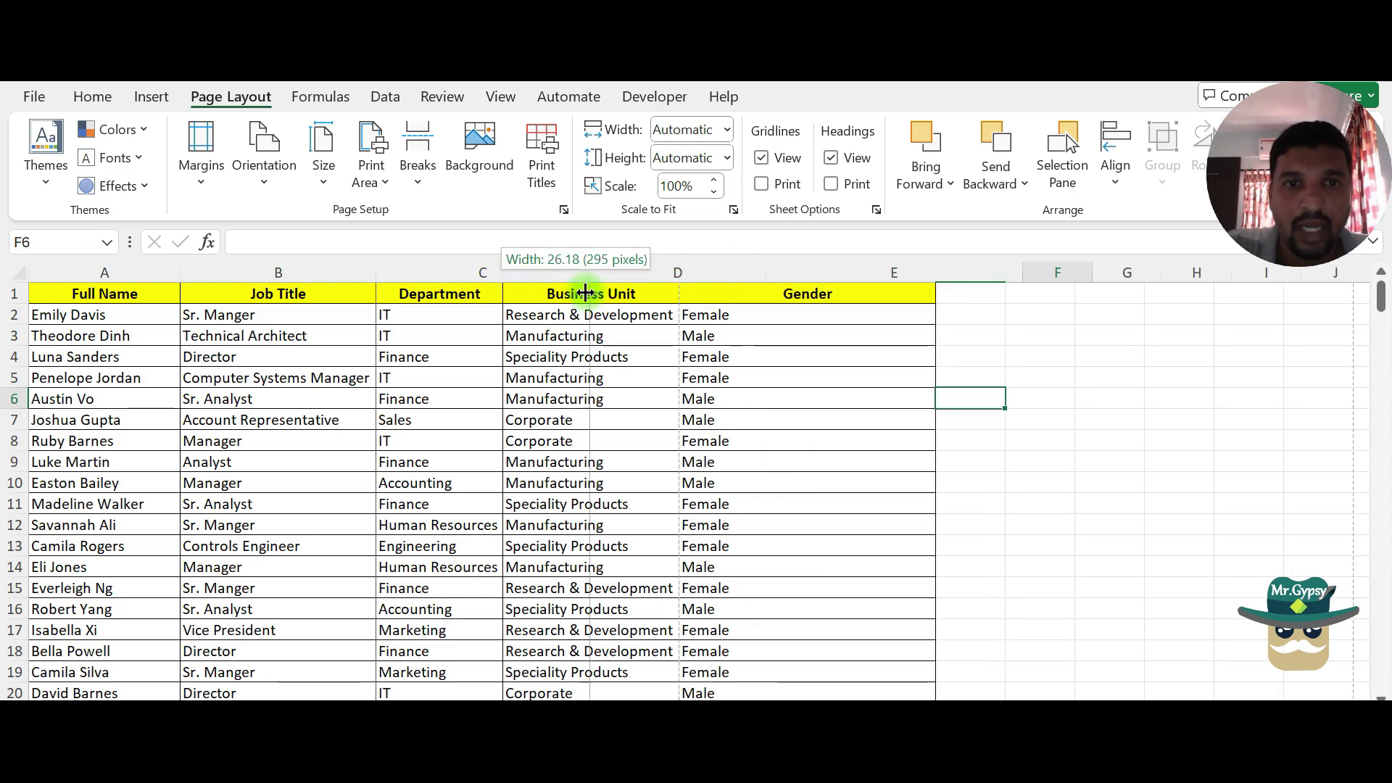
pyautogui.moveTo(380, 281); pyautogui.dragTo(479, 281)
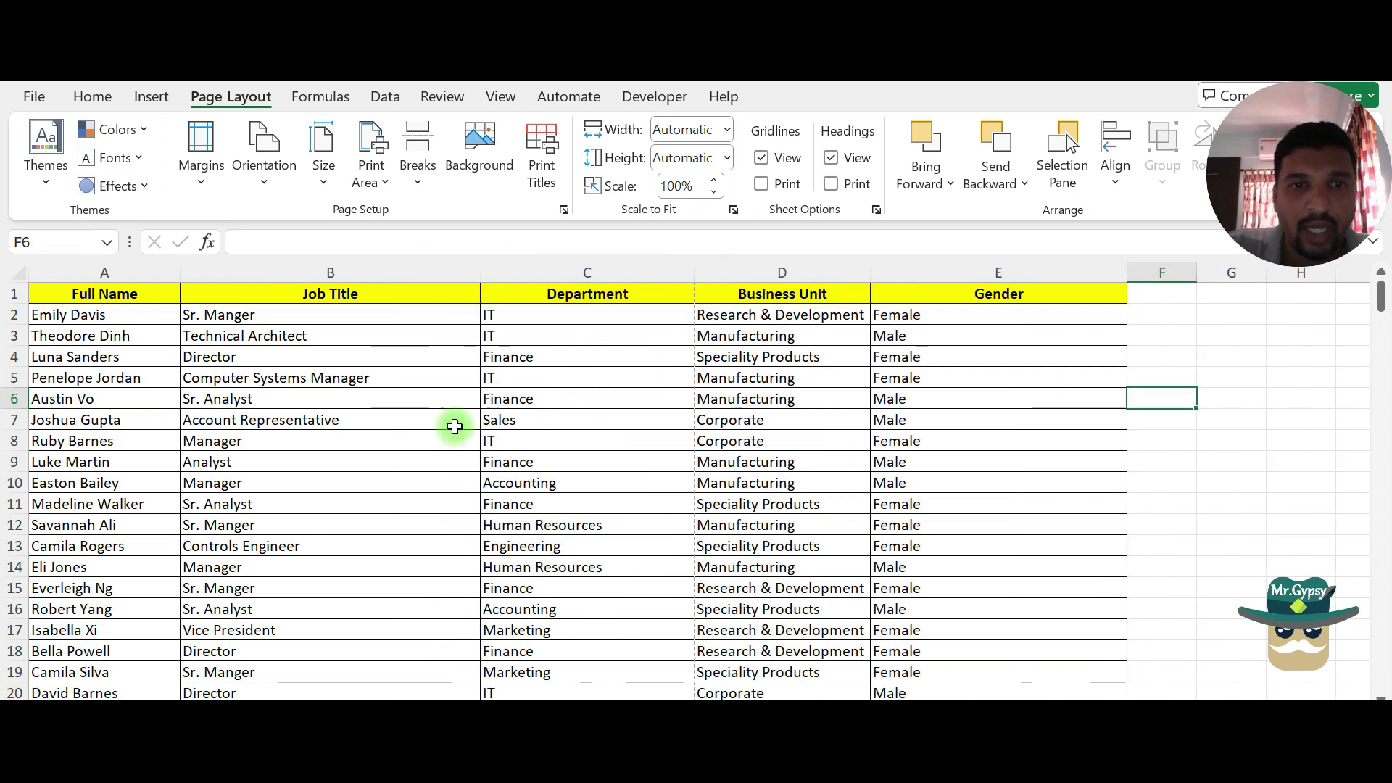
pyautogui.click(454, 423)
# Open Print Preview with Ctrl+P and scroll through the pages with the wider columns.
pyautogui.hotkey('ctrl', 'p')
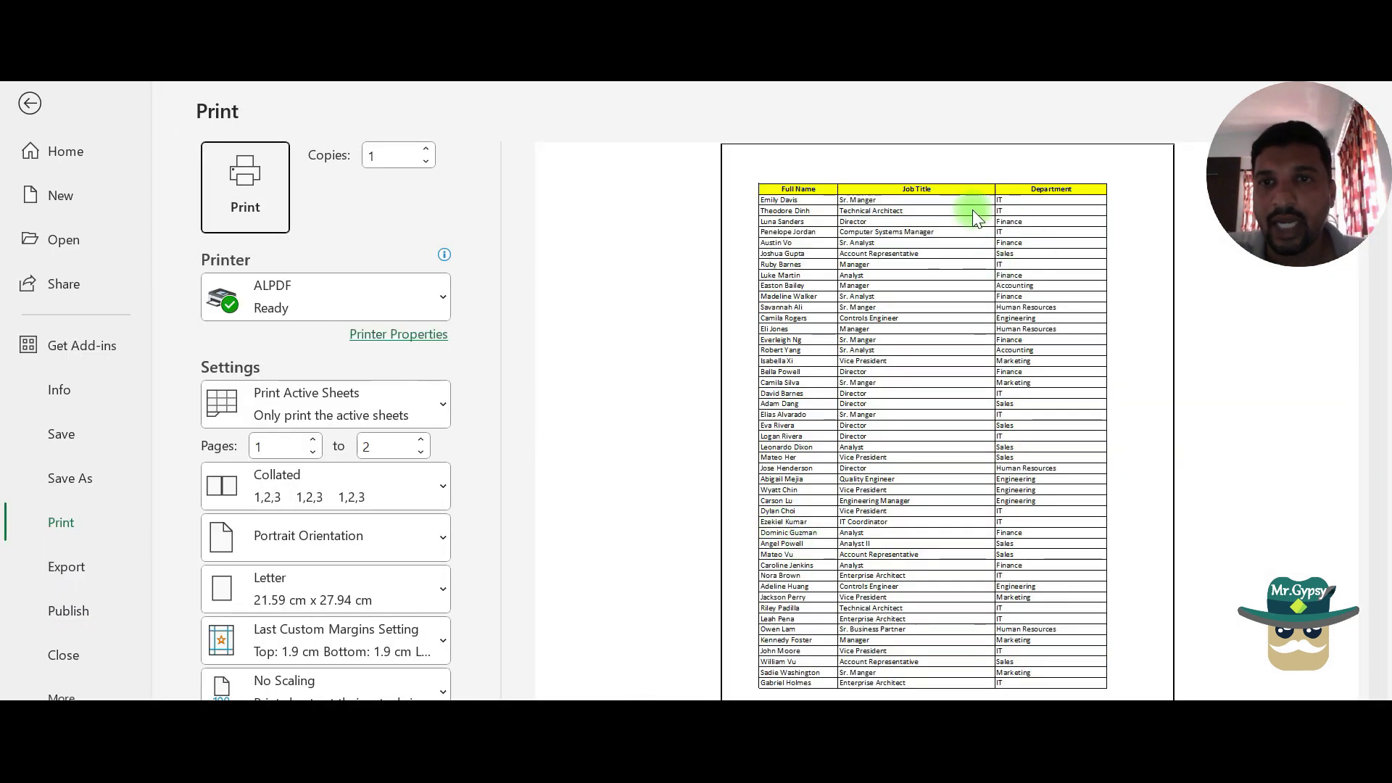
pyautogui.scroll(-1, 933, 436)
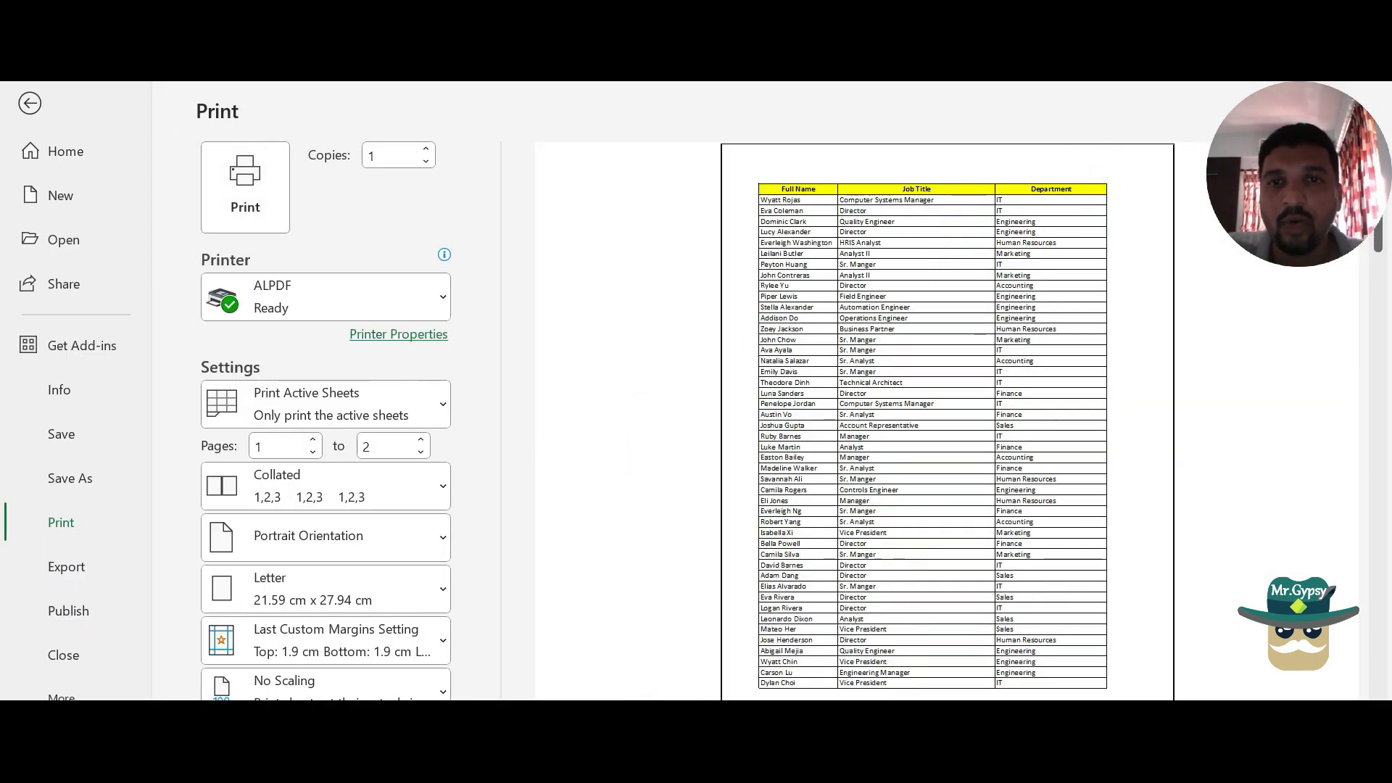
pyautogui.scroll(-1, 932, 435)
pyautogui.scroll(-1, 933, 435)
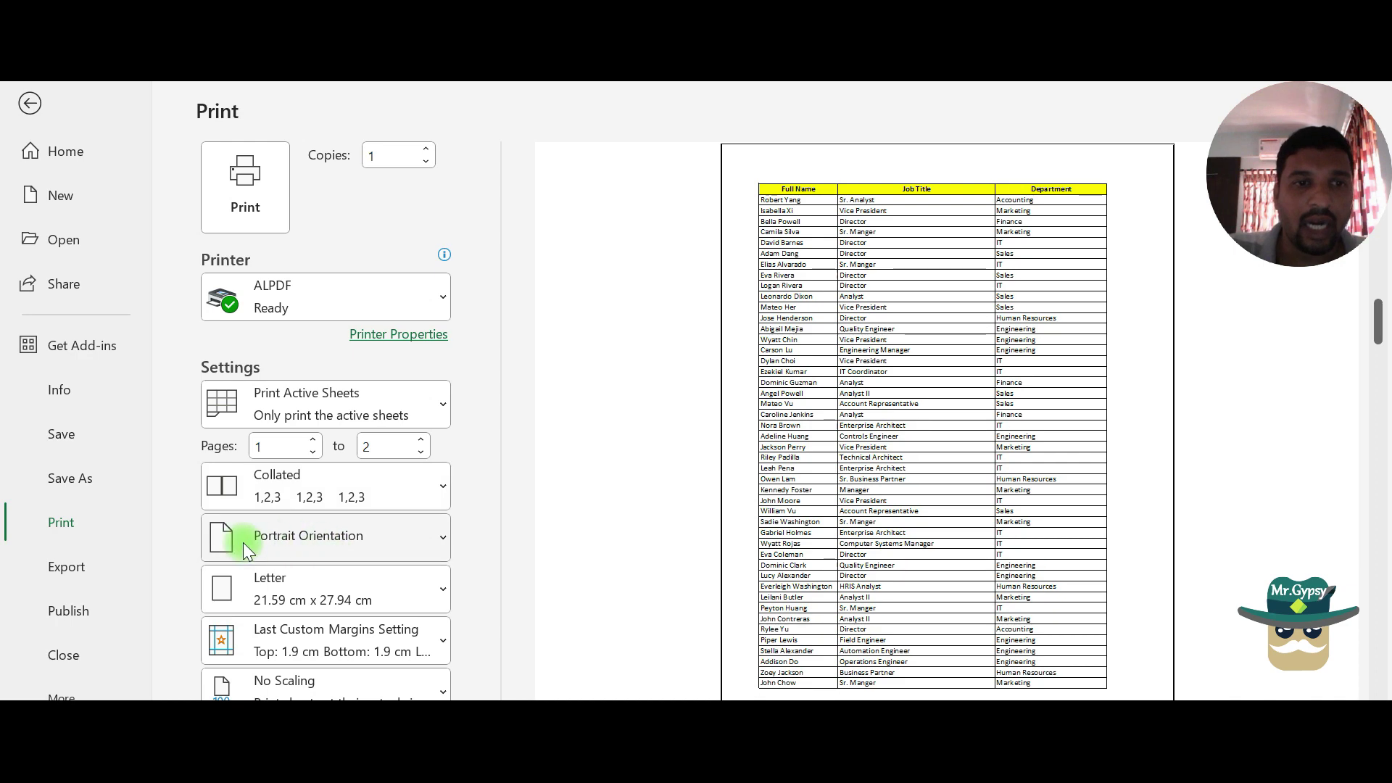
# Change the print orientation from Portrait to Landscape and scroll through the preview pages.
pyautogui.click(324, 548)
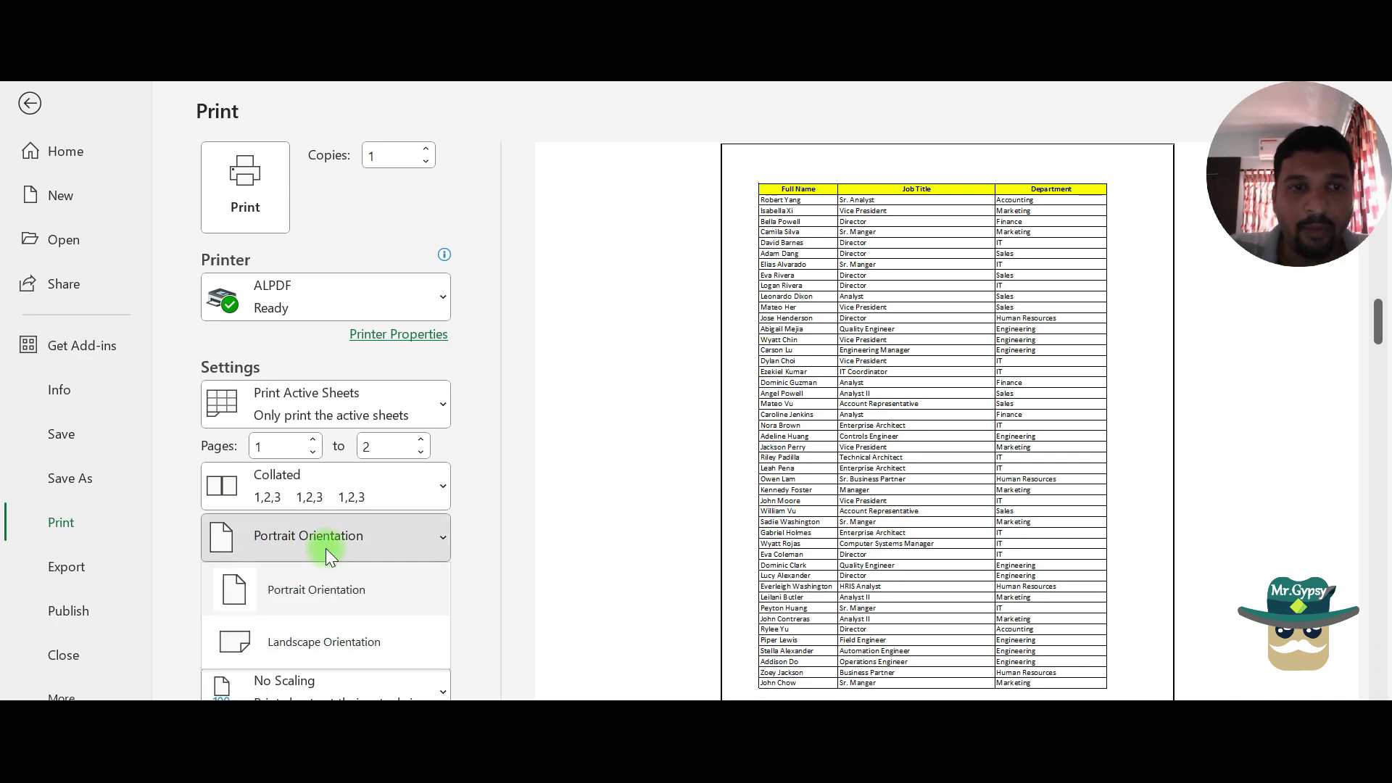
pyautogui.click(328, 641)
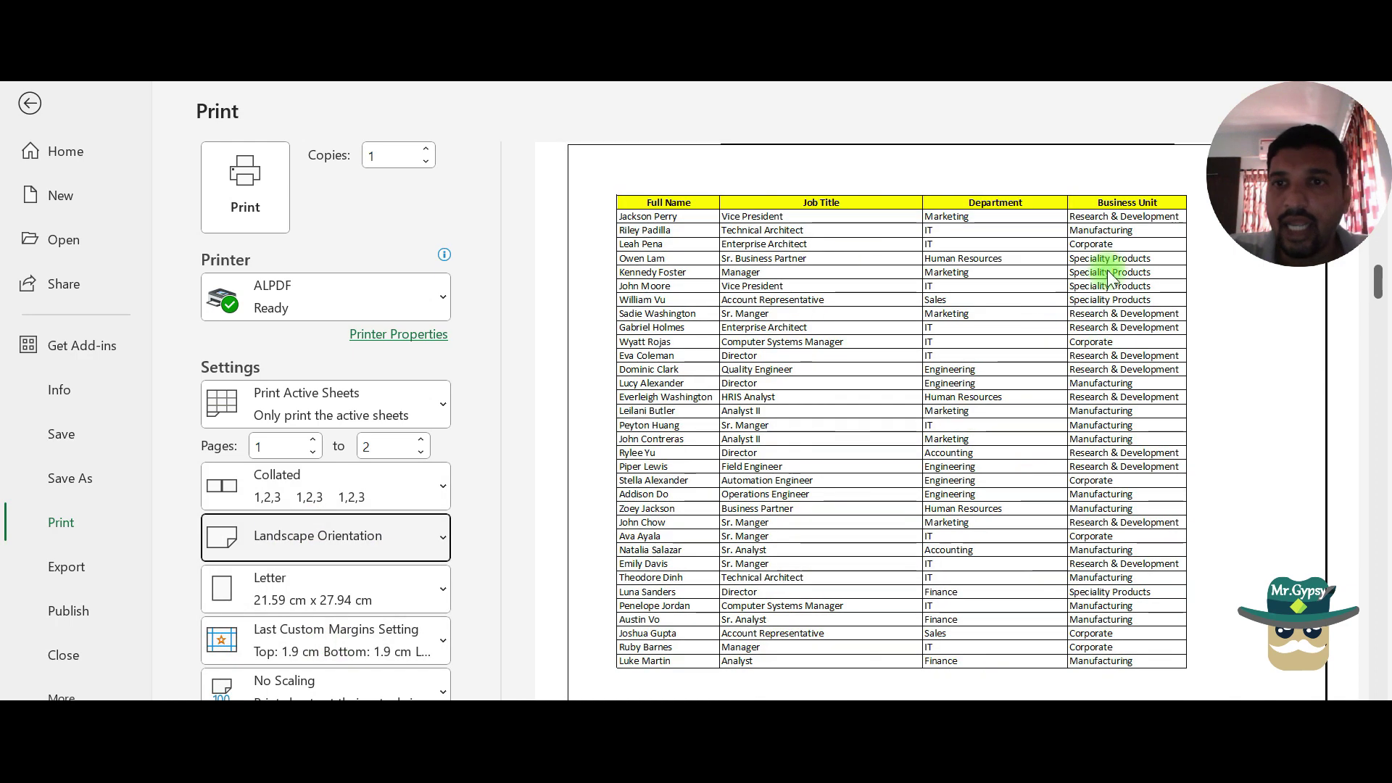
pyautogui.scroll(-2, 1176, 350)
pyautogui.scroll(-2, 1176, 350)
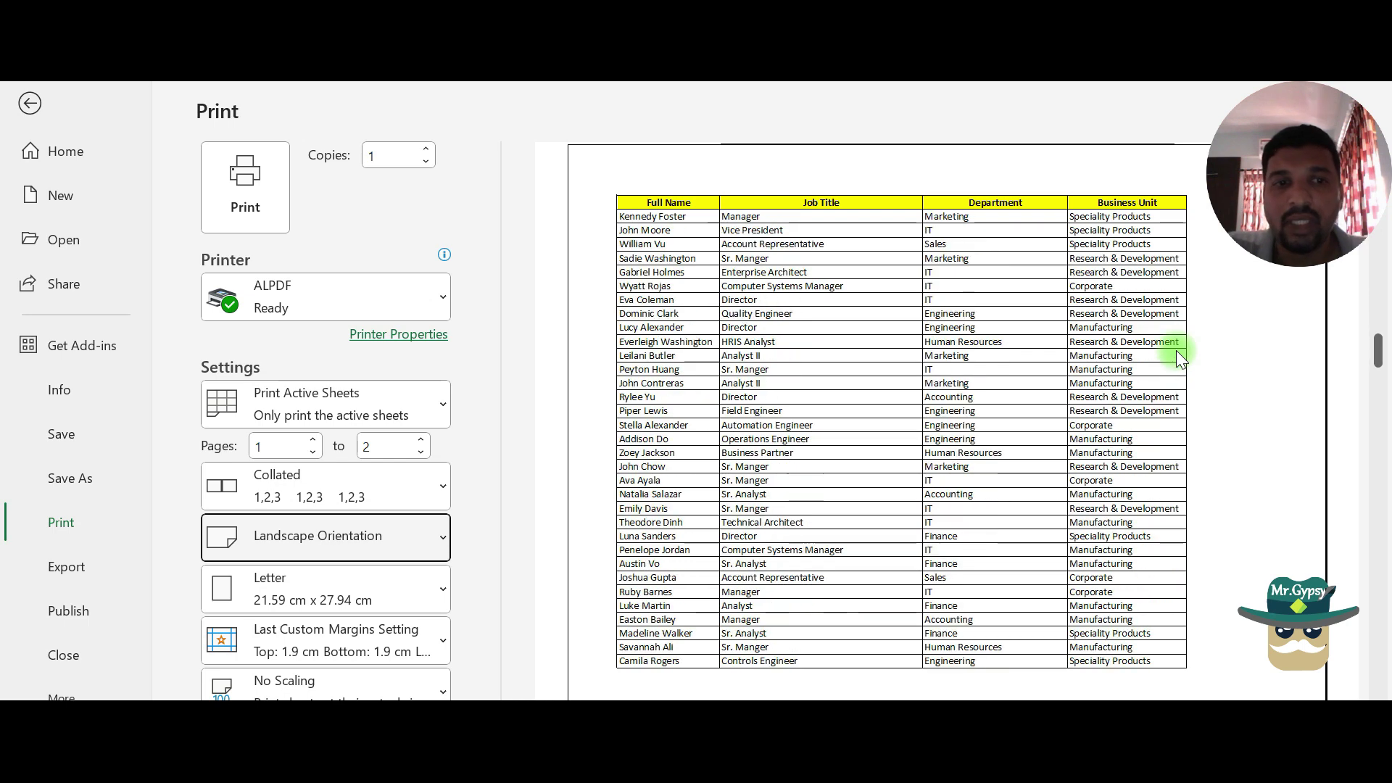
pyautogui.scroll(1, 1176, 351)
pyautogui.scroll(1, 1177, 350)
pyautogui.scroll(2, 1176, 350)
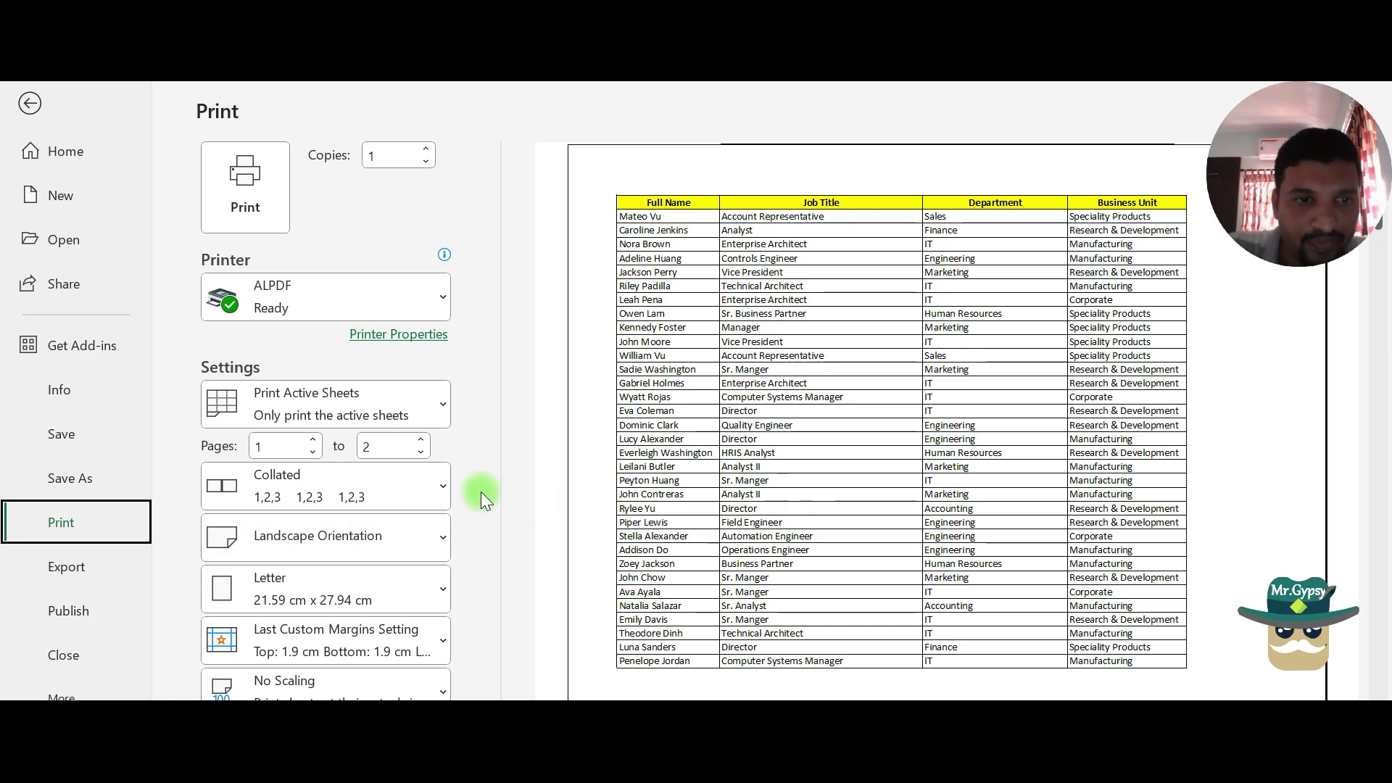
pyautogui.scroll(-2, 481, 492)
pyautogui.click(397, 680)
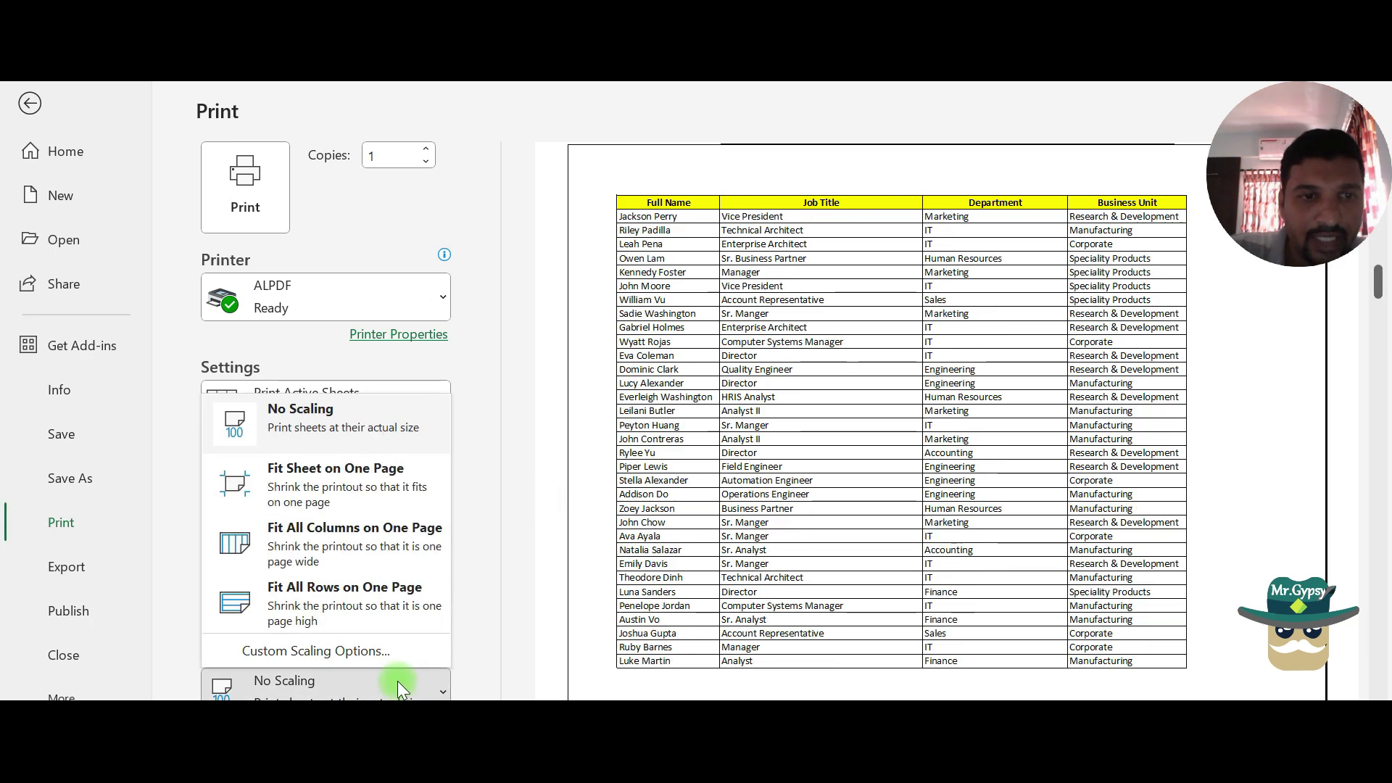
# Try Fit Sheet on One Page, then Fit All Columns on One Page, and leave the preview.
pyautogui.click(332, 490)
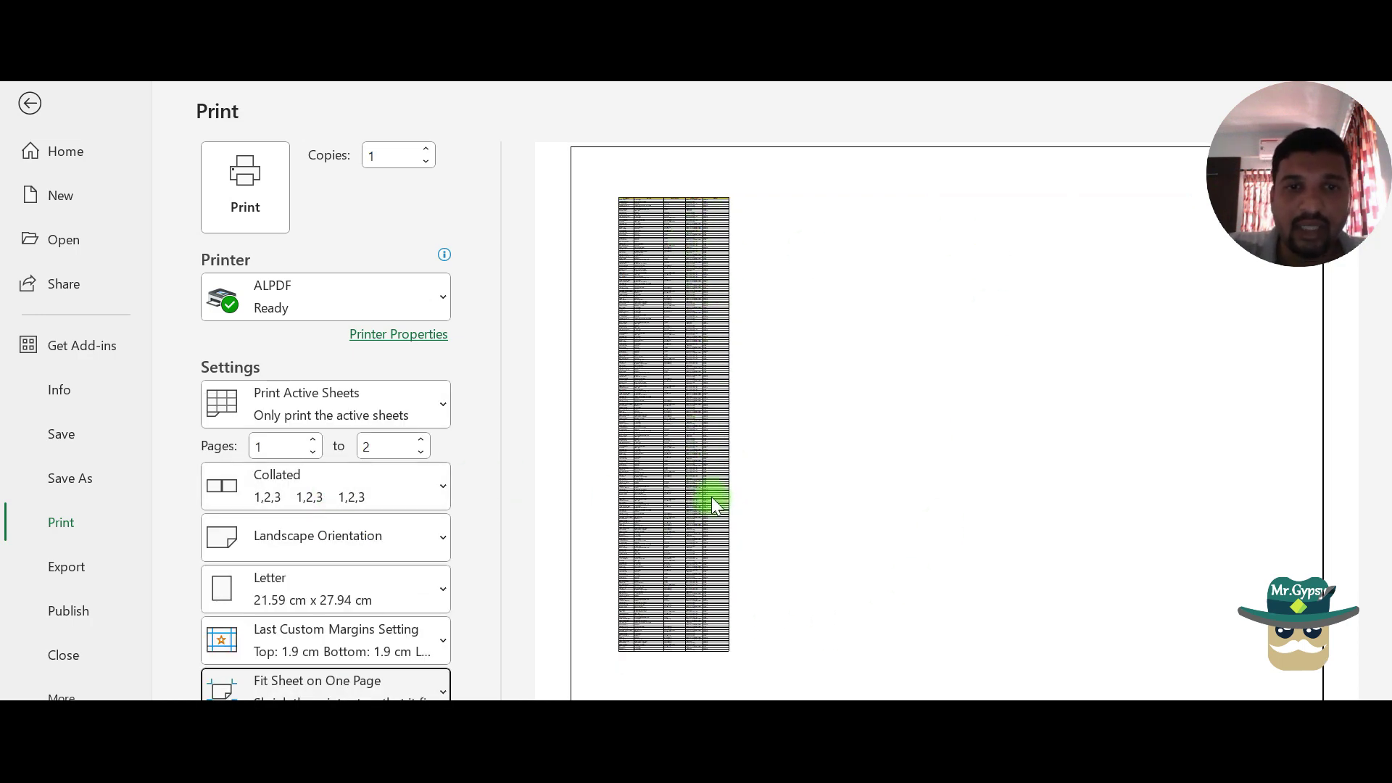
pyautogui.click(400, 686)
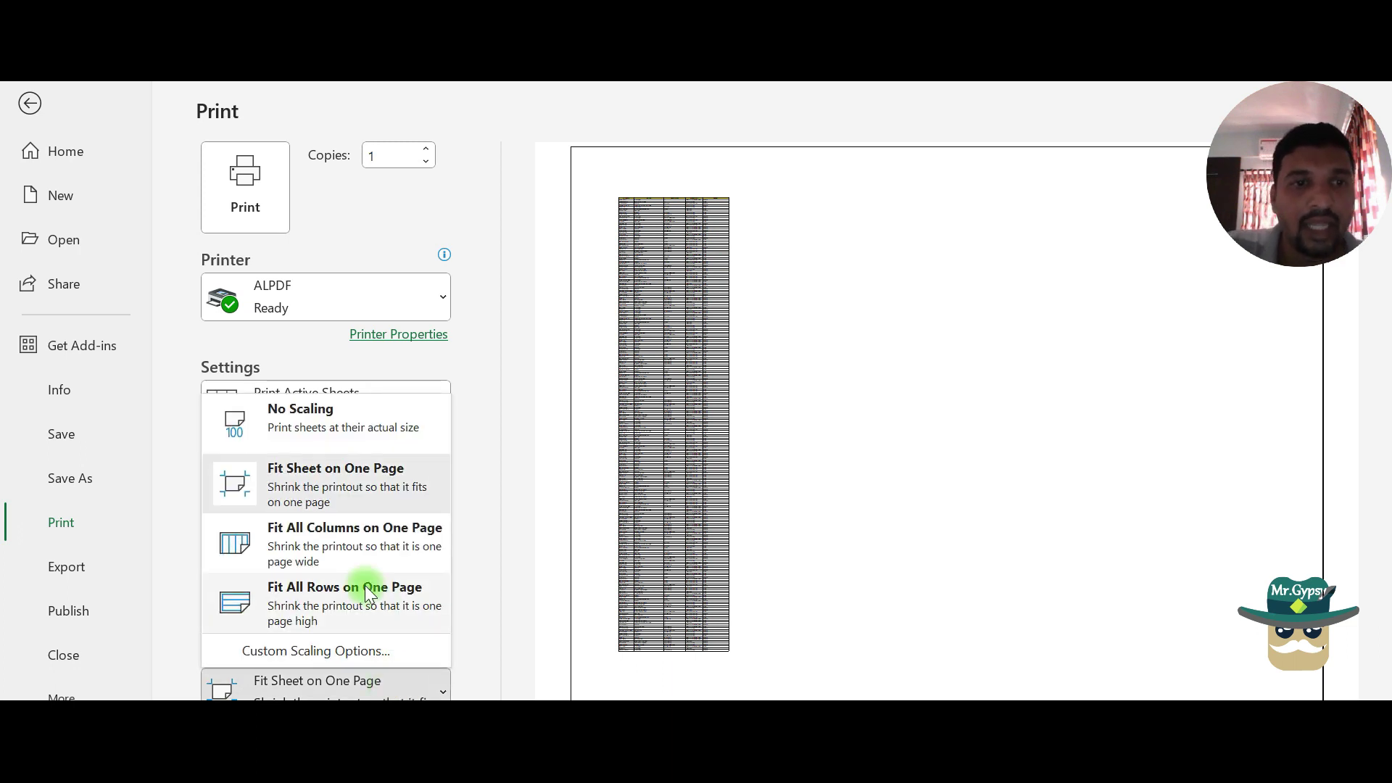
pyautogui.click(355, 544)
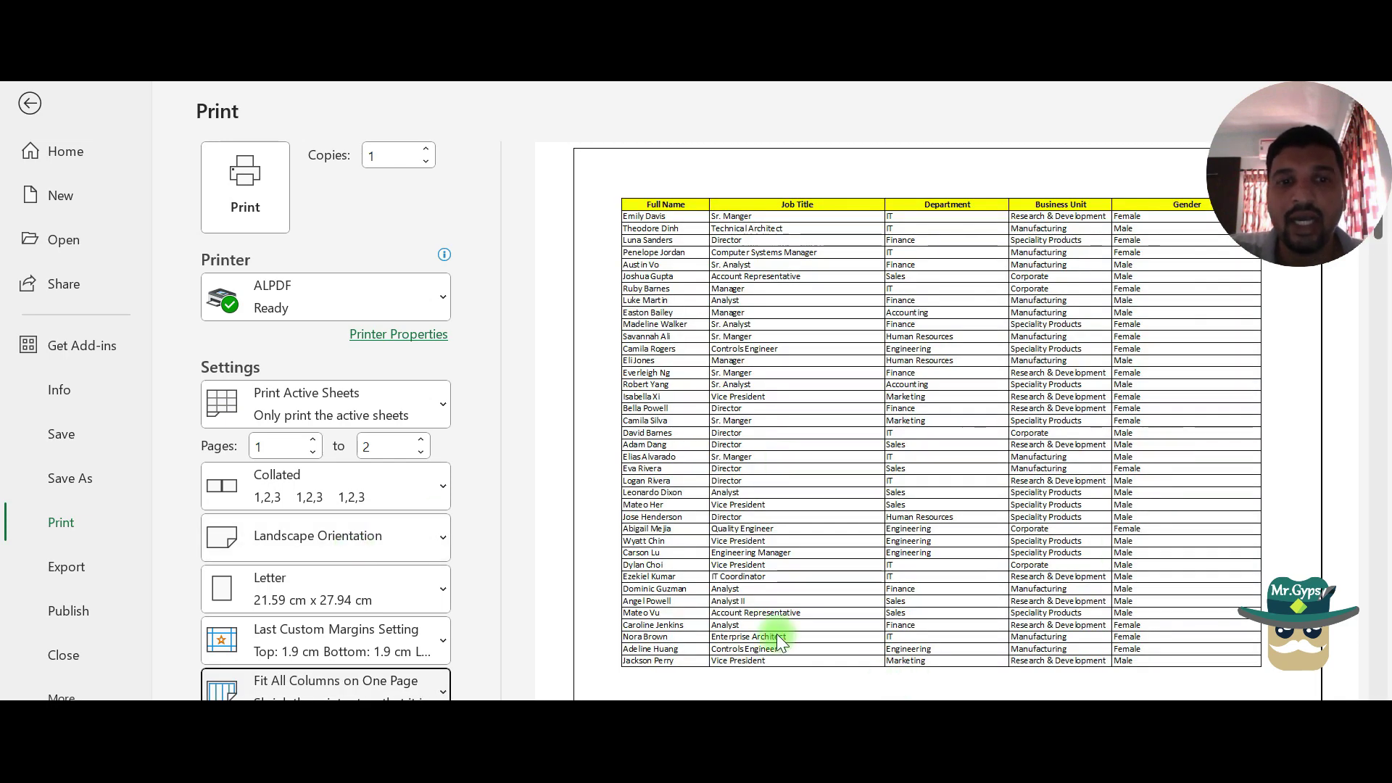
pyautogui.scroll(-5, 1016, 305)
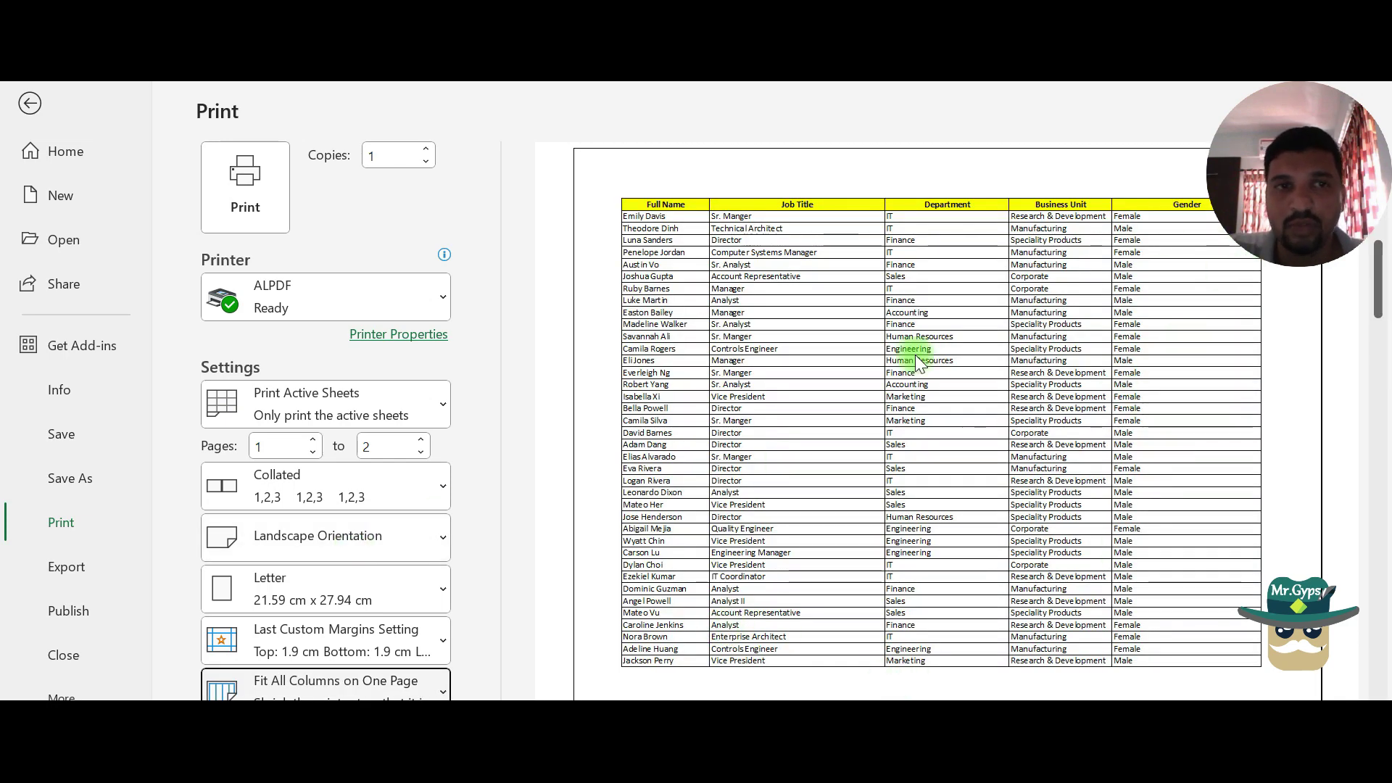
pyautogui.click(30, 103)
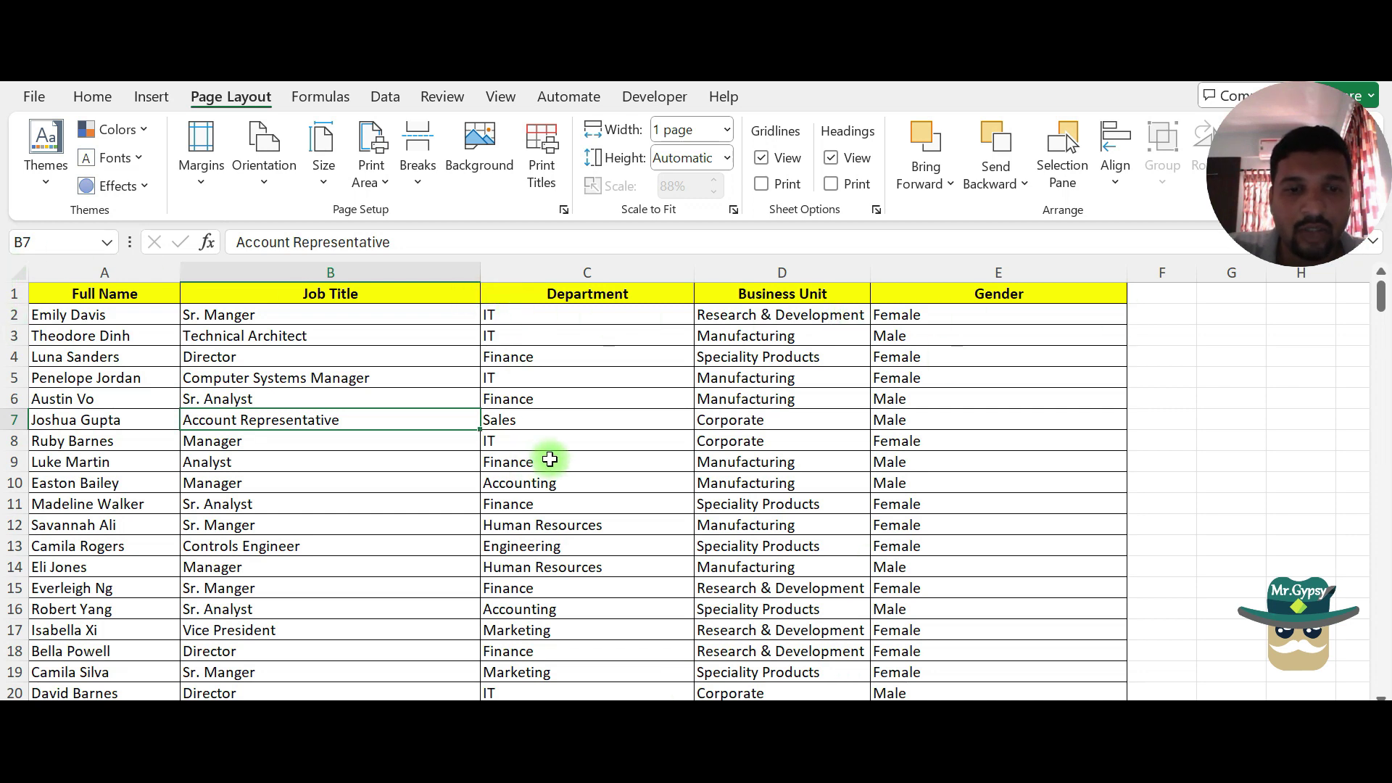
# Try Fit All Rows on One Page, then settle on No Scaling and return to the sheet.
pyautogui.hotkey('ctrl', 'p')
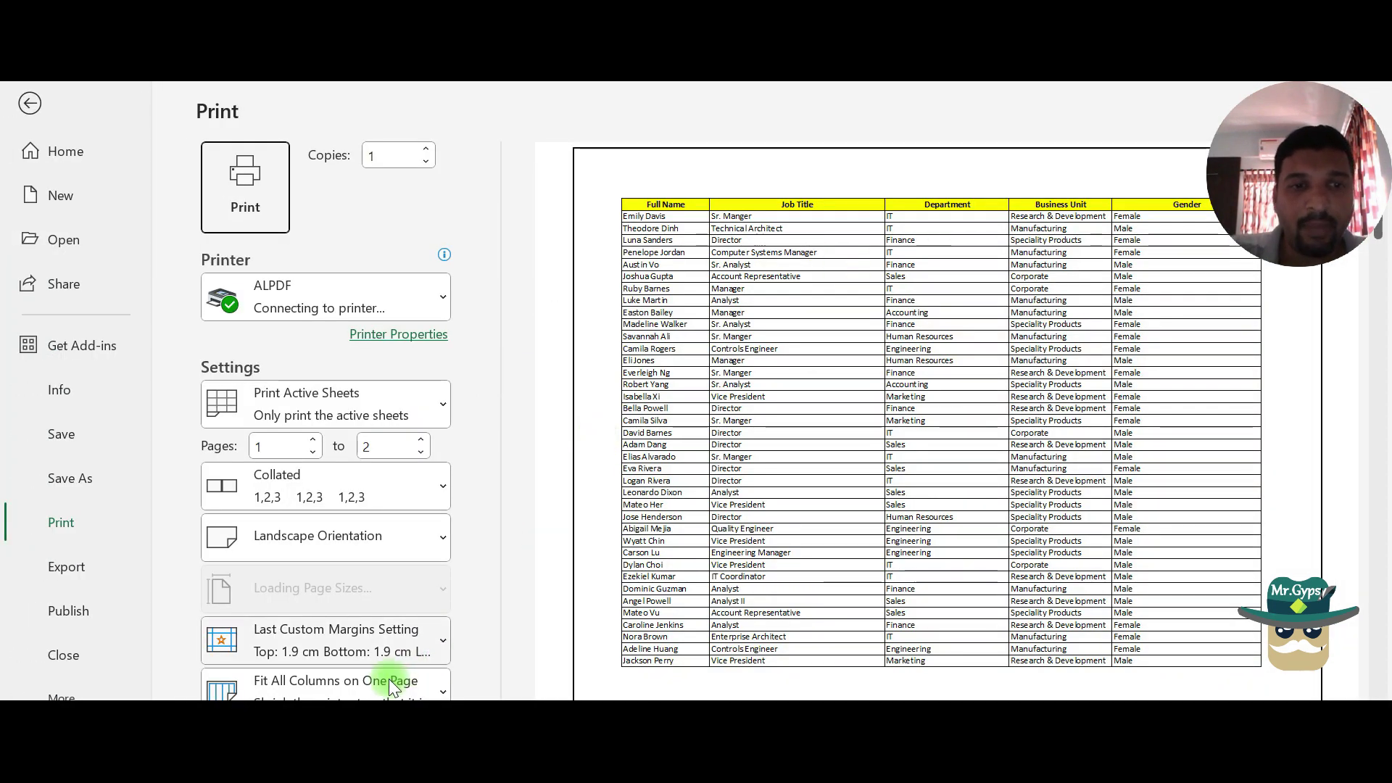
pyautogui.click(390, 683)
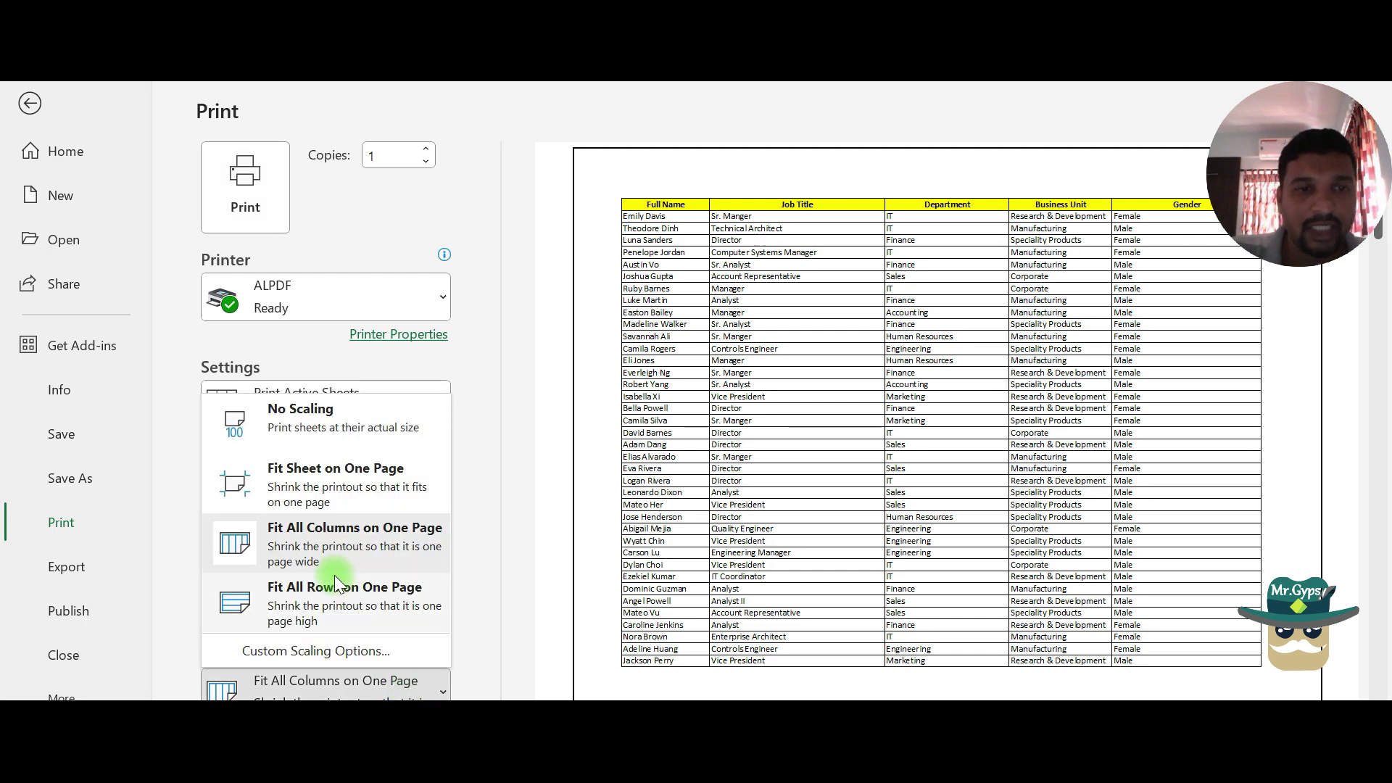
pyautogui.click(393, 609)
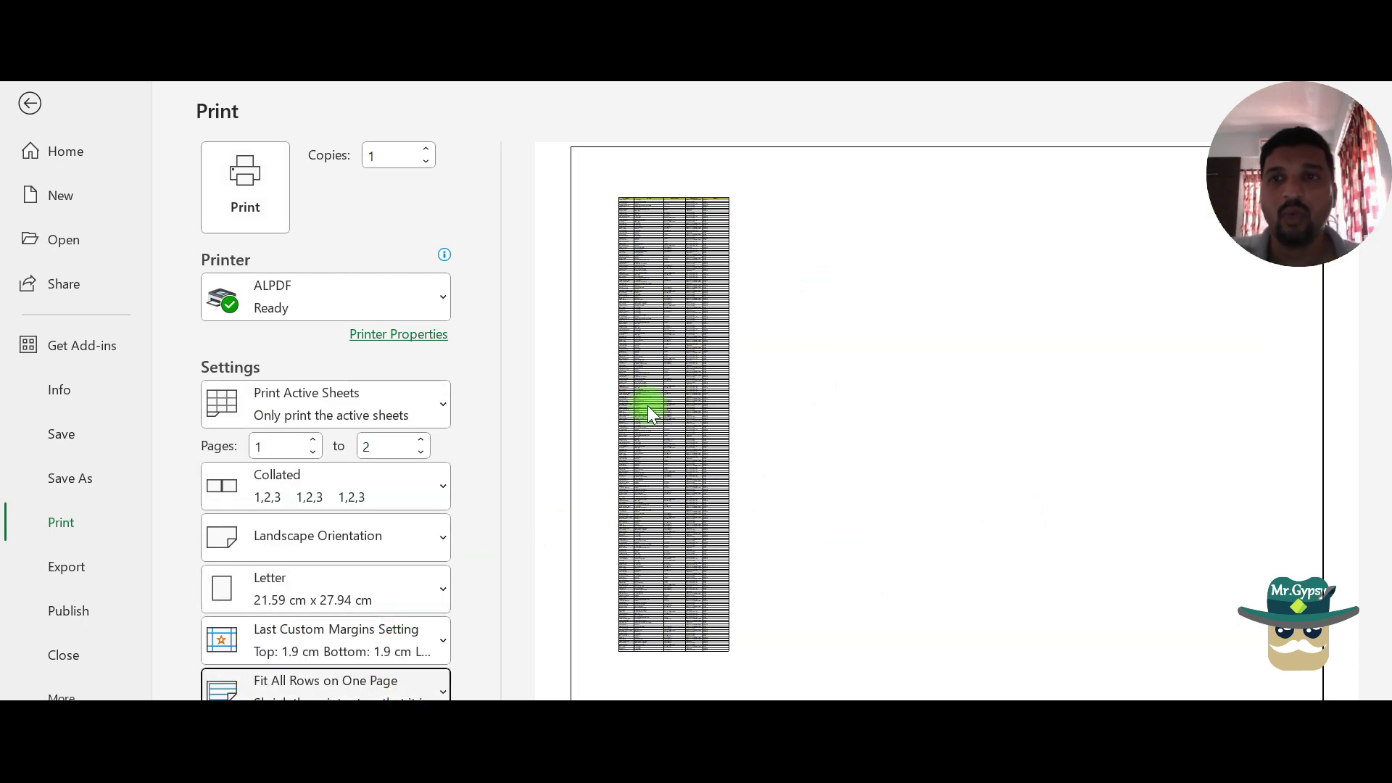
pyautogui.click(419, 686)
pyautogui.click(336, 413)
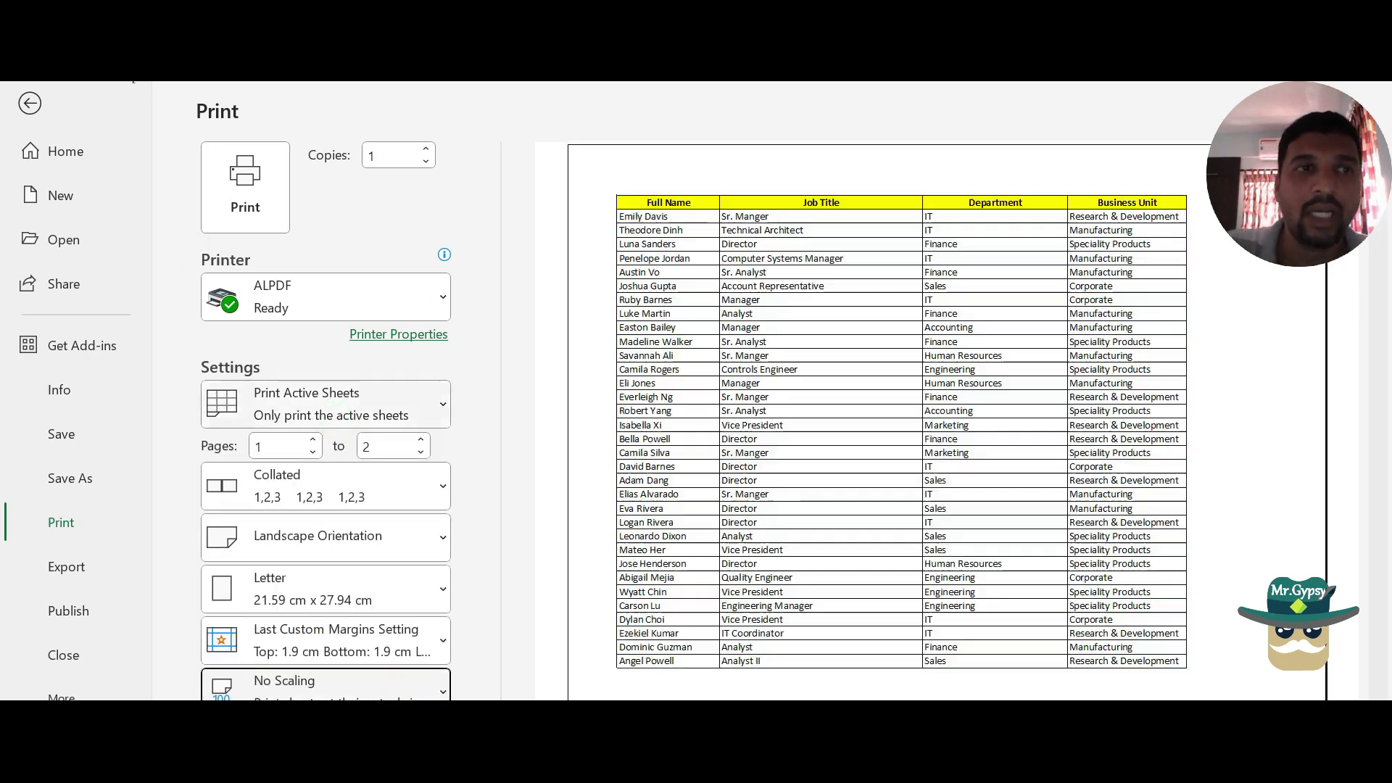
pyautogui.click(32, 104)
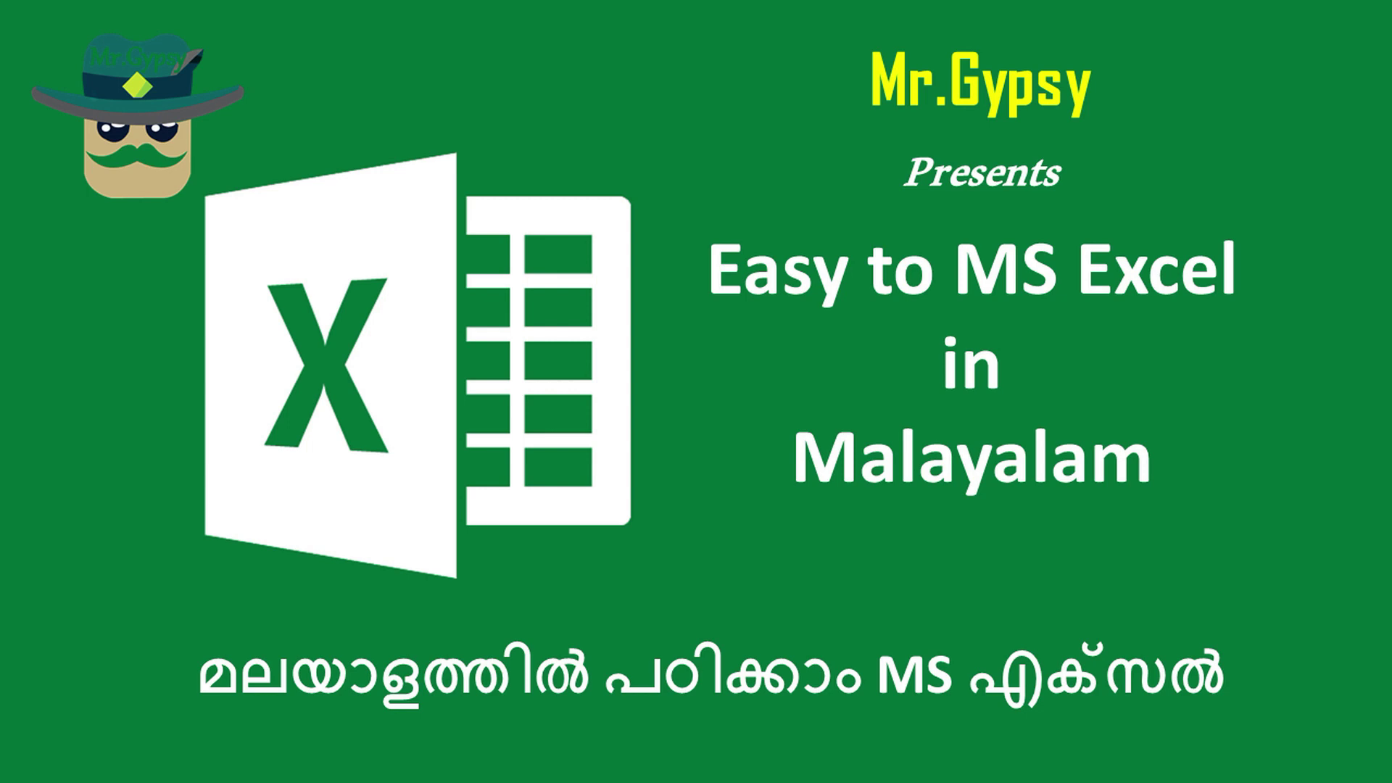